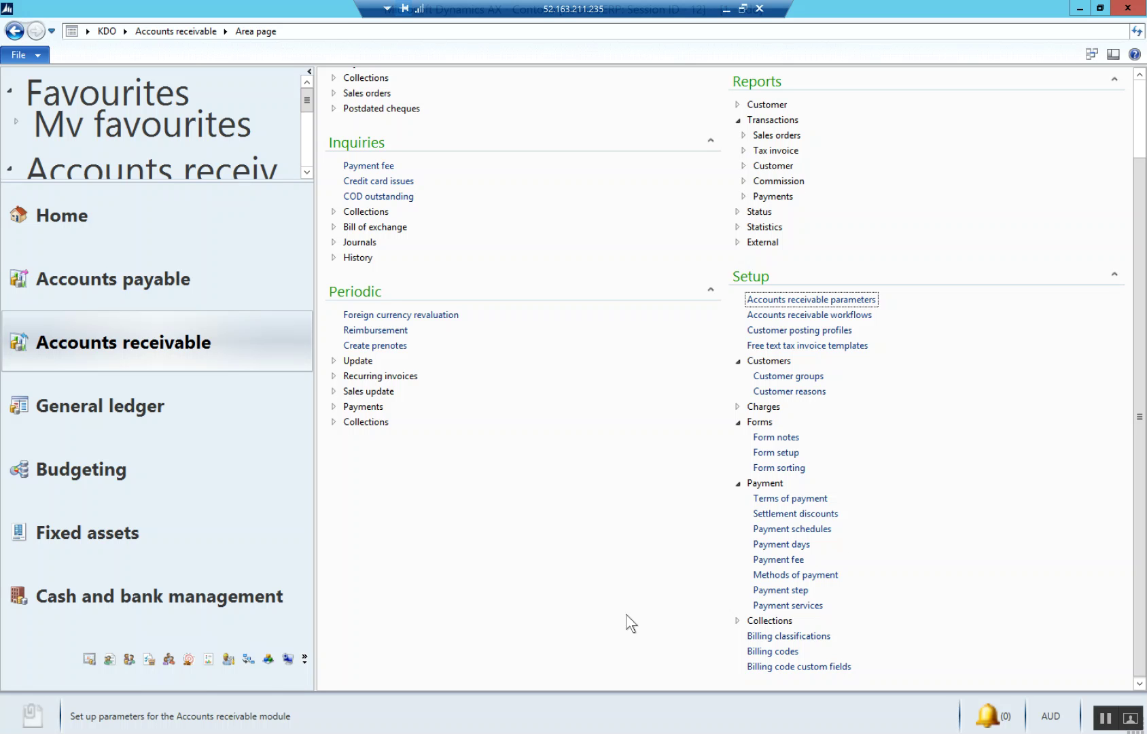
Open the STD chart of accounts in General ledger and page down through the main accounts
left_click(210, 406)
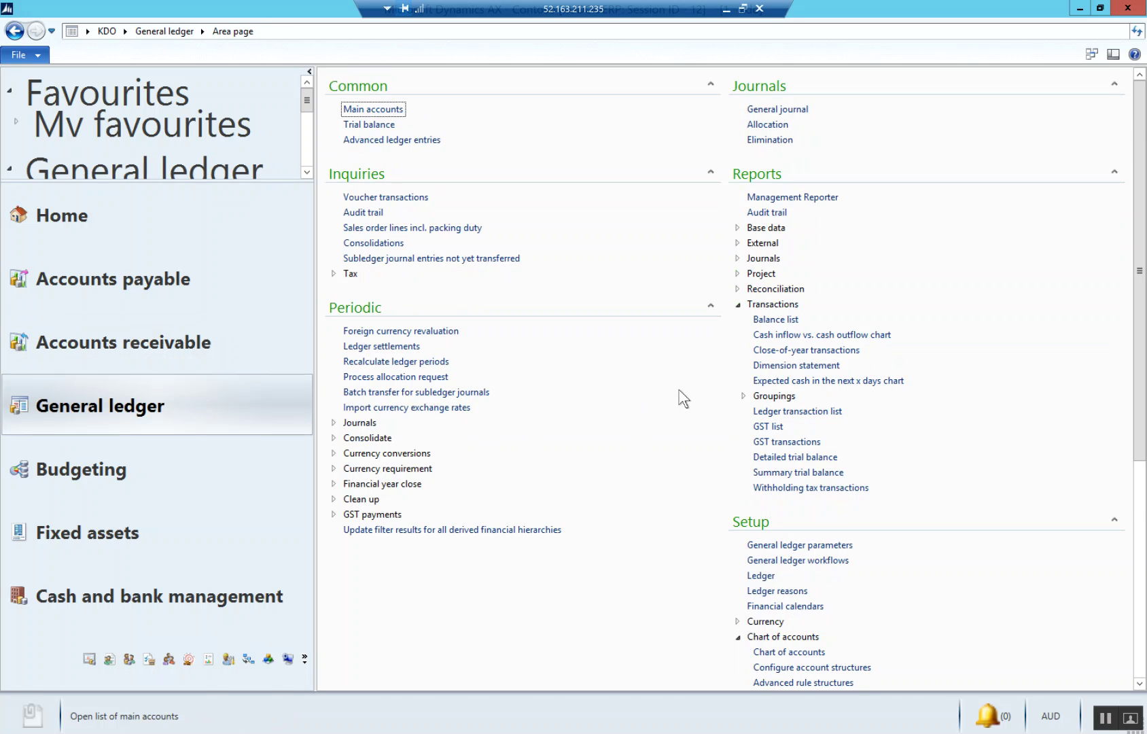
scroll(709, 489, "down", 2)
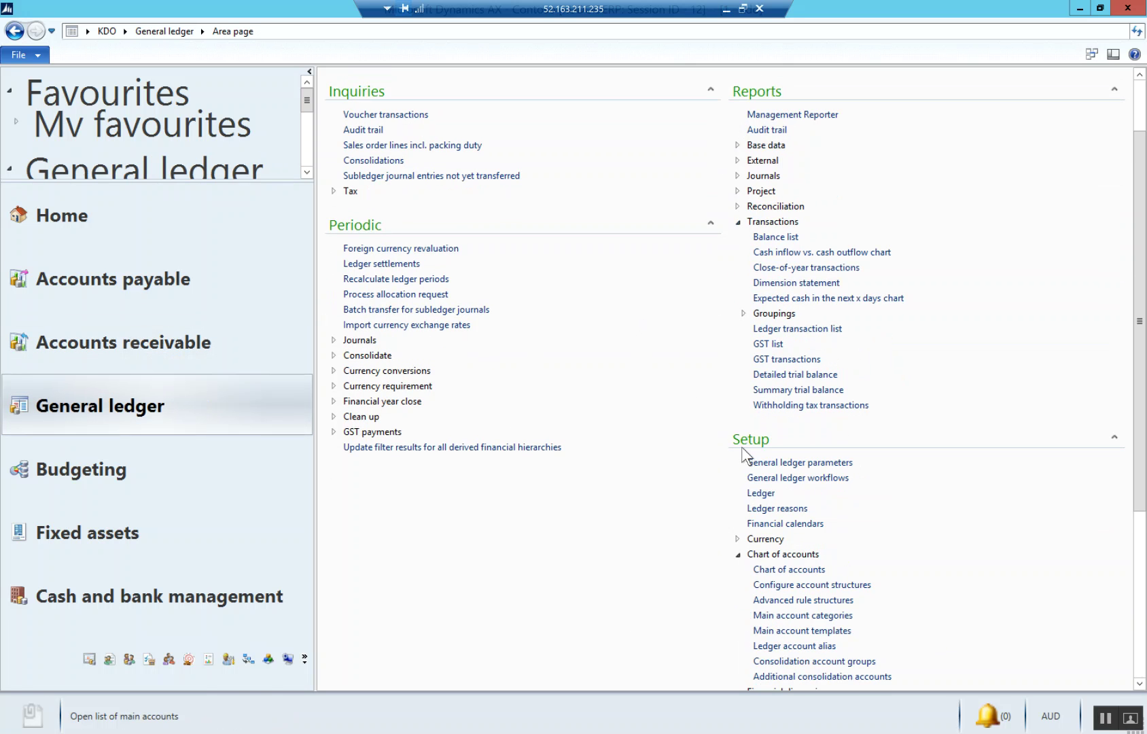
left_click(767, 570)
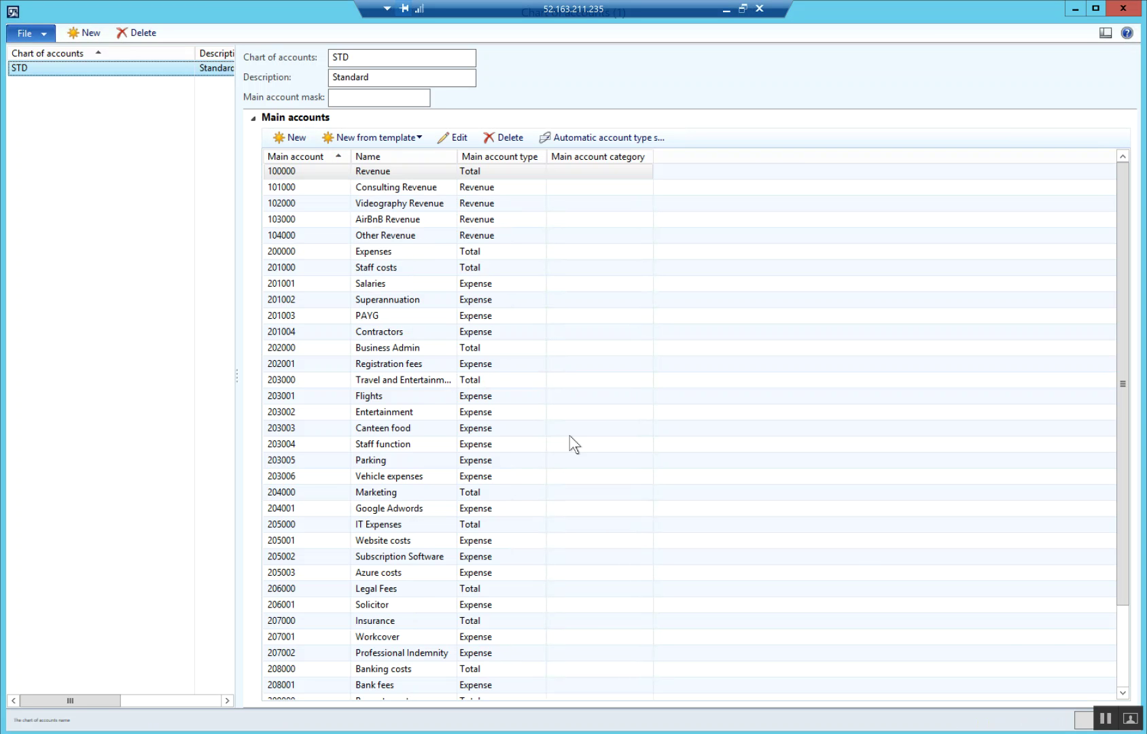
left_click(1122, 670)
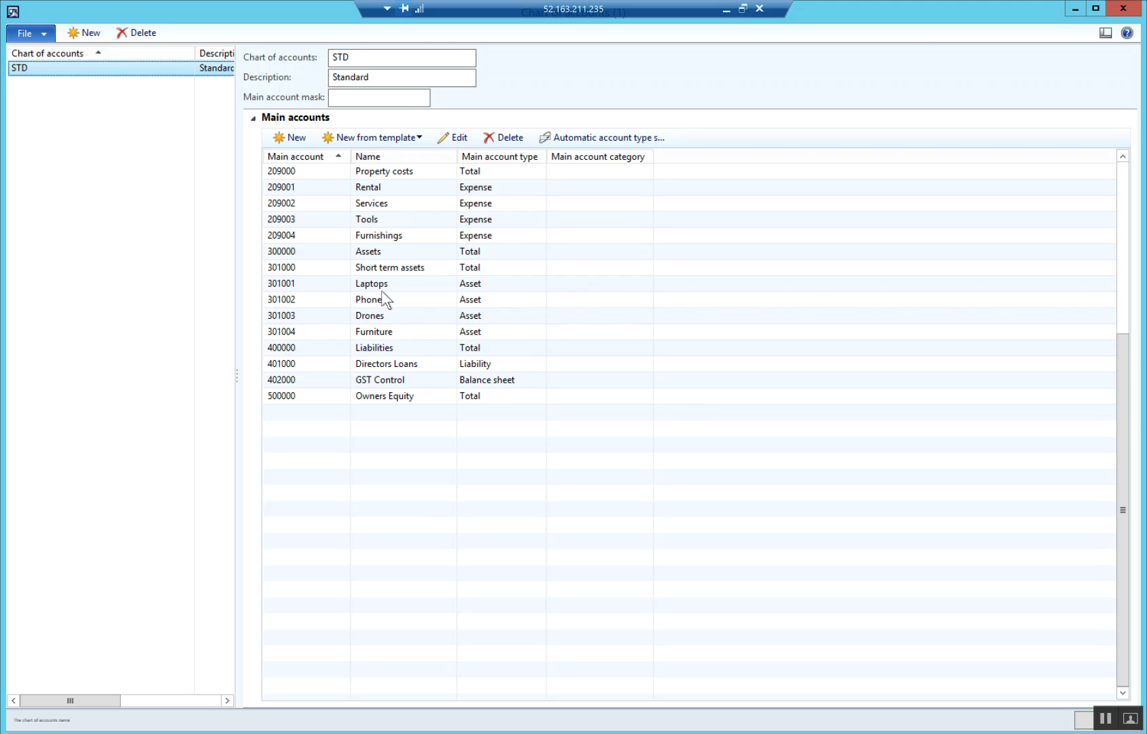
Select the Short term assets, Laptops, Phones, Drones and Furniture accounts in turn
left_click(382, 267)
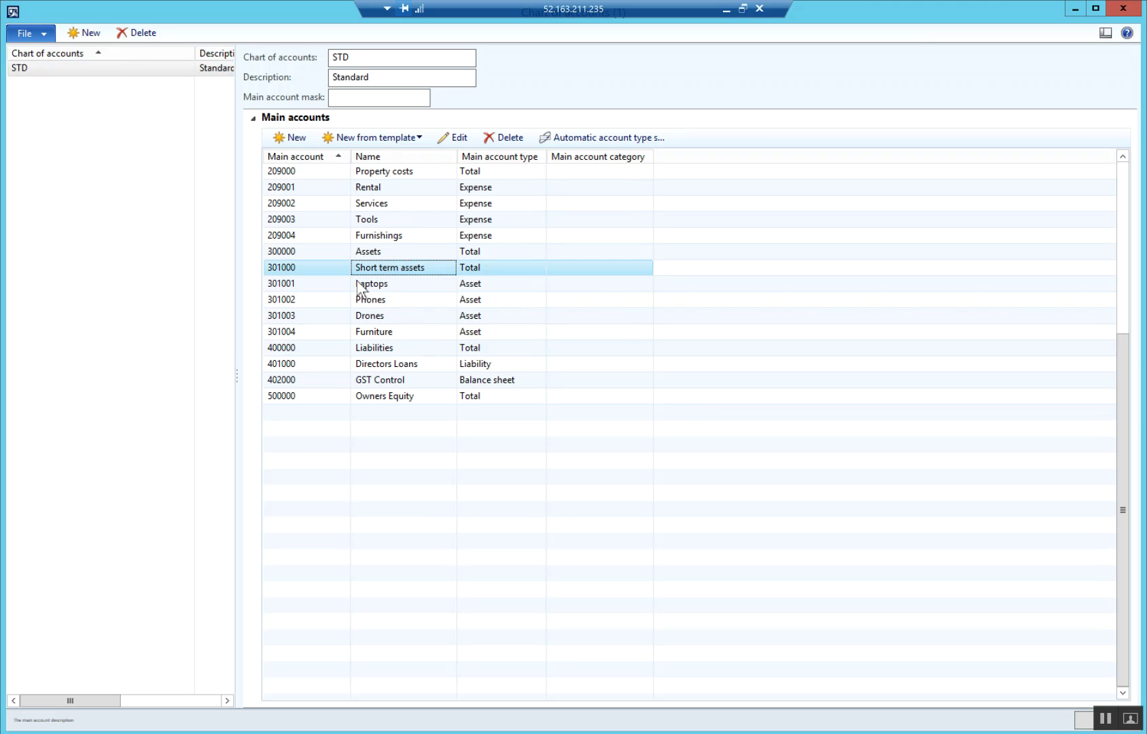
left_click(359, 282)
left_click(418, 301)
left_click(420, 318)
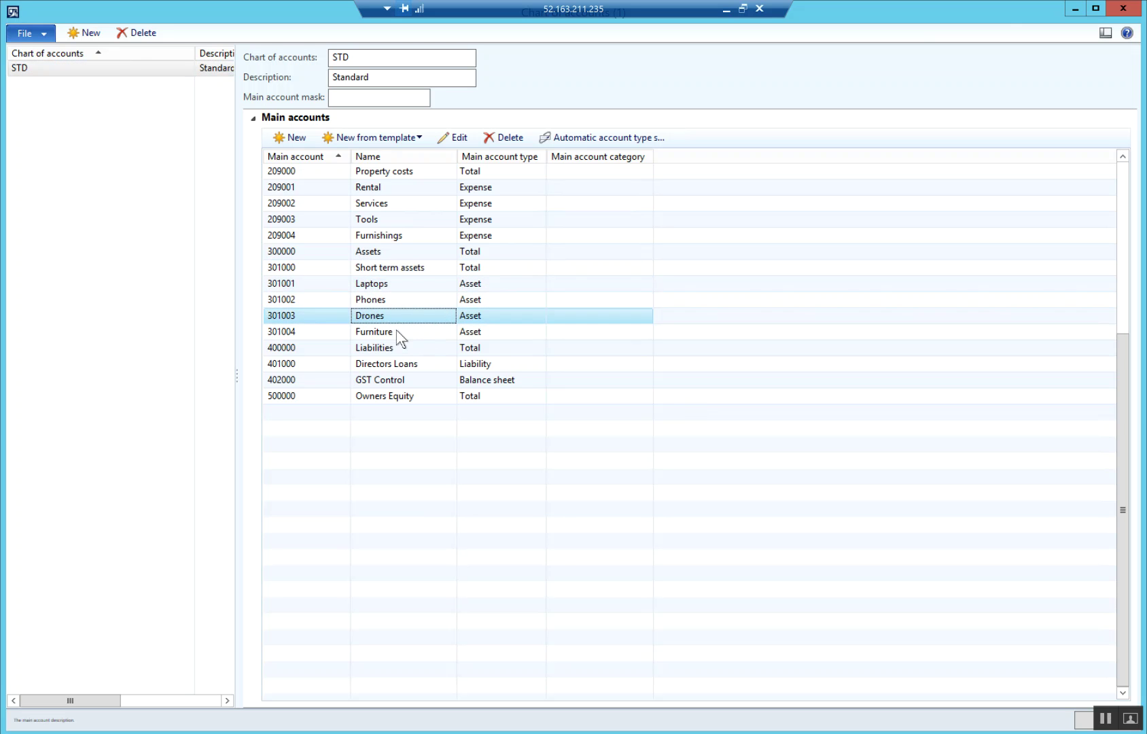
left_click(415, 333)
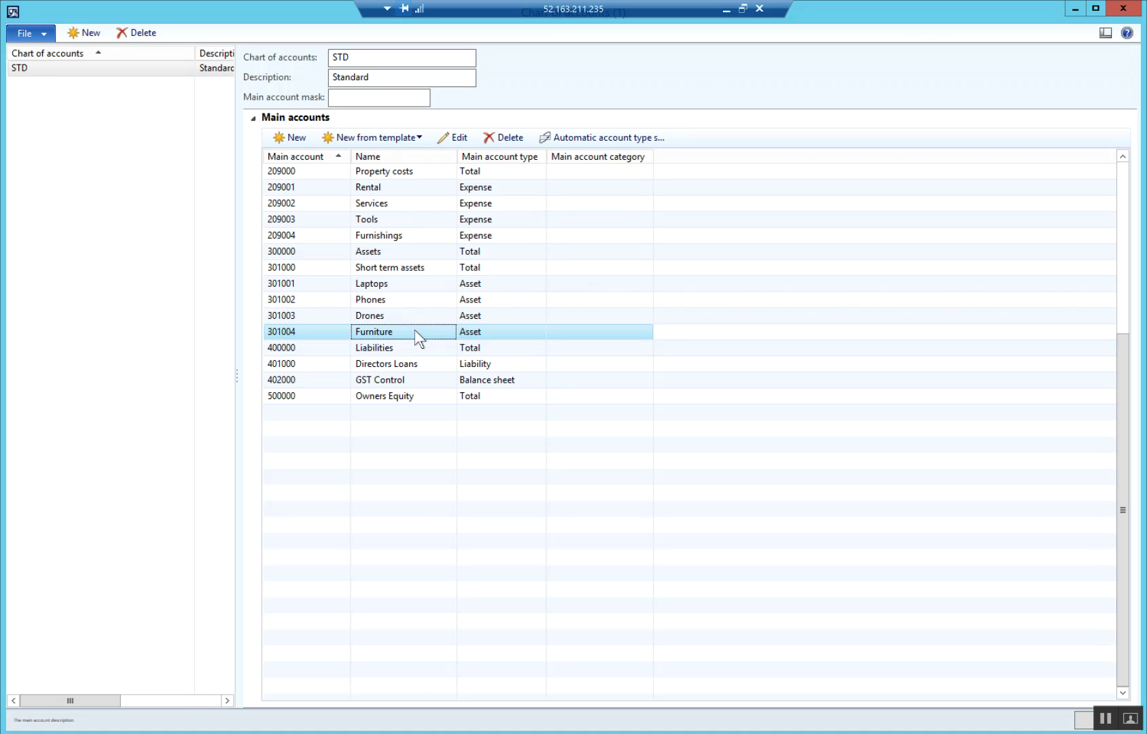
Create main account 302001 'Debtors Control - Local' with account type Asset
left_click(292, 140)
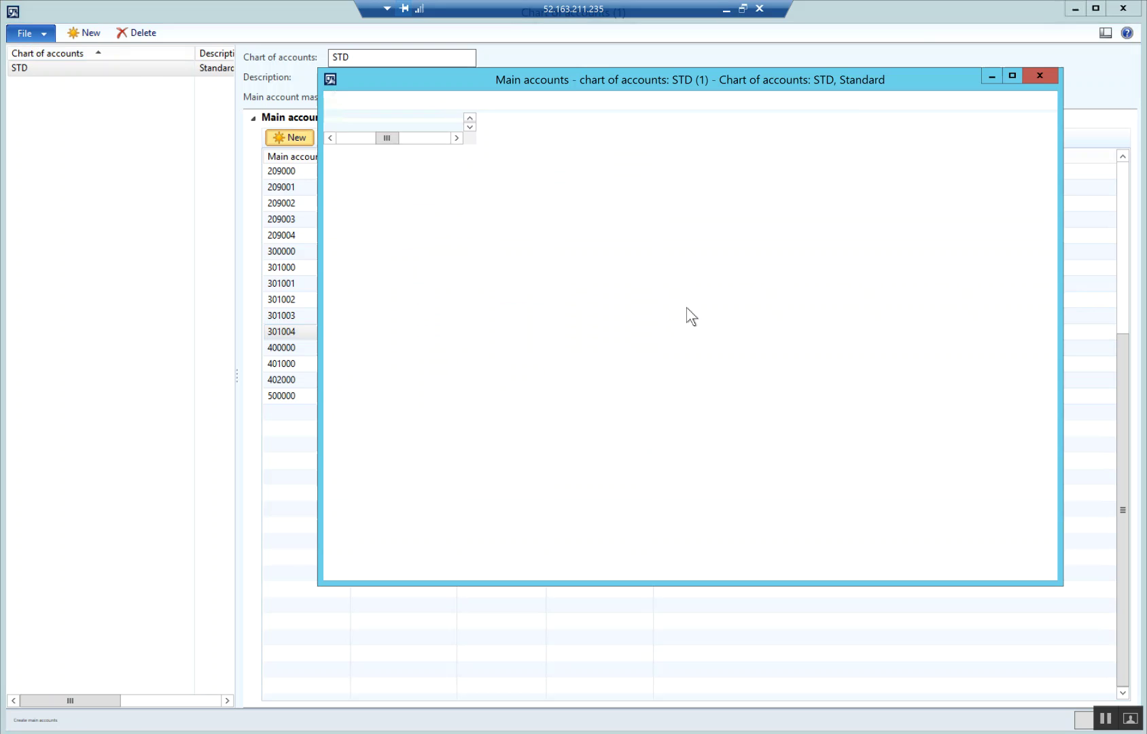
type("0")
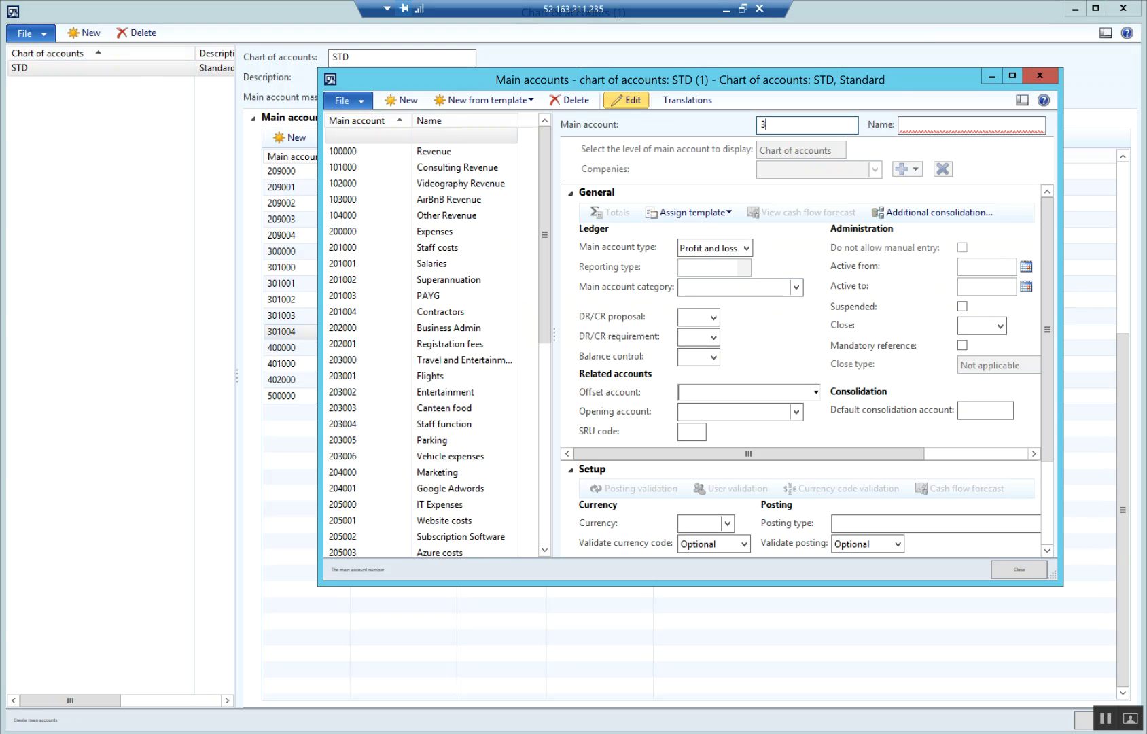
type("302001")
key("Tab")
type("Deb")
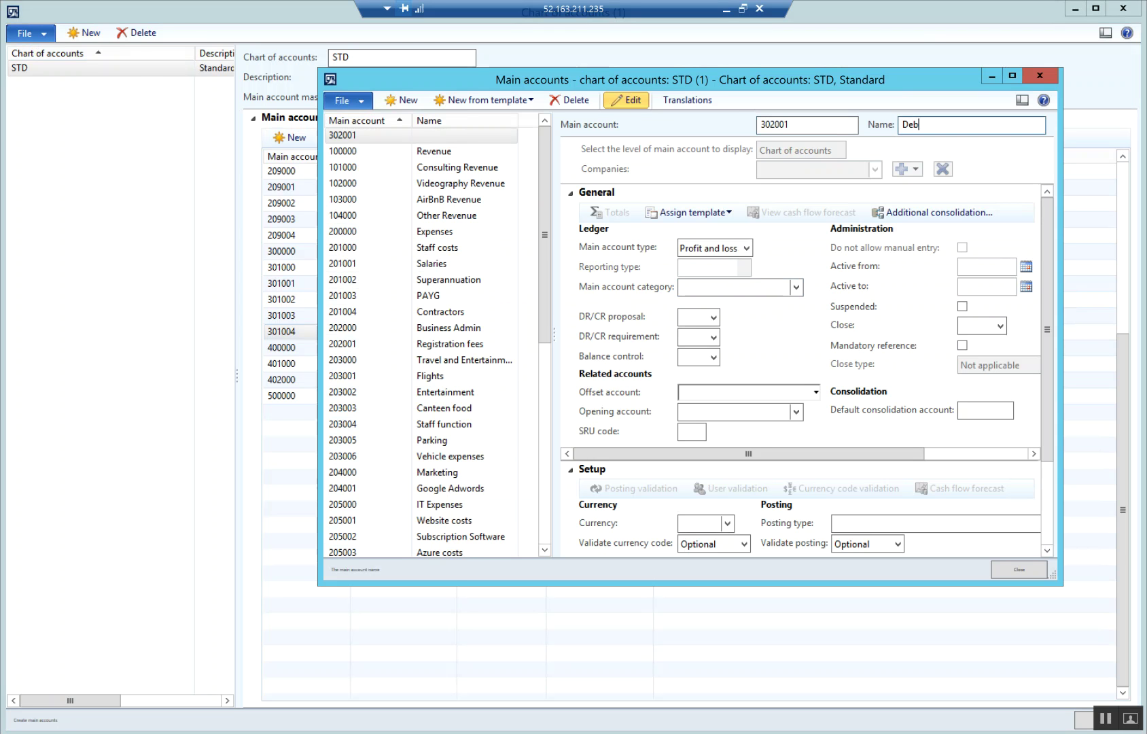
type("tors Control - Local")
left_click(743, 247)
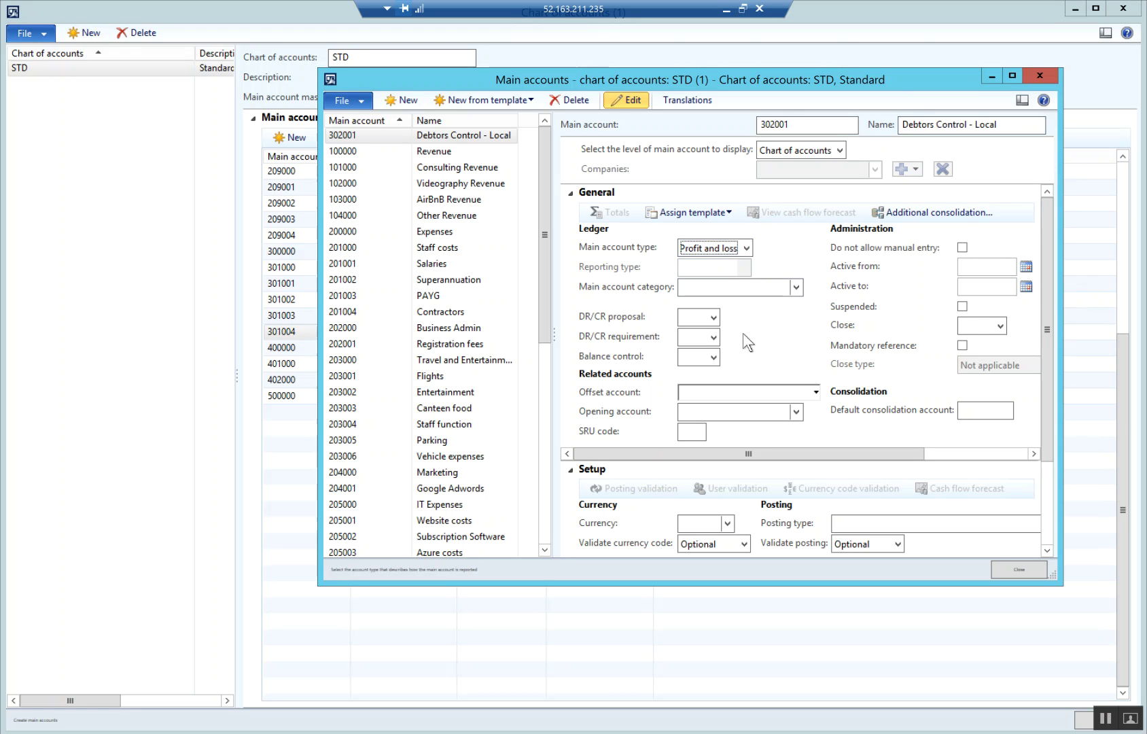
left_click(743, 248)
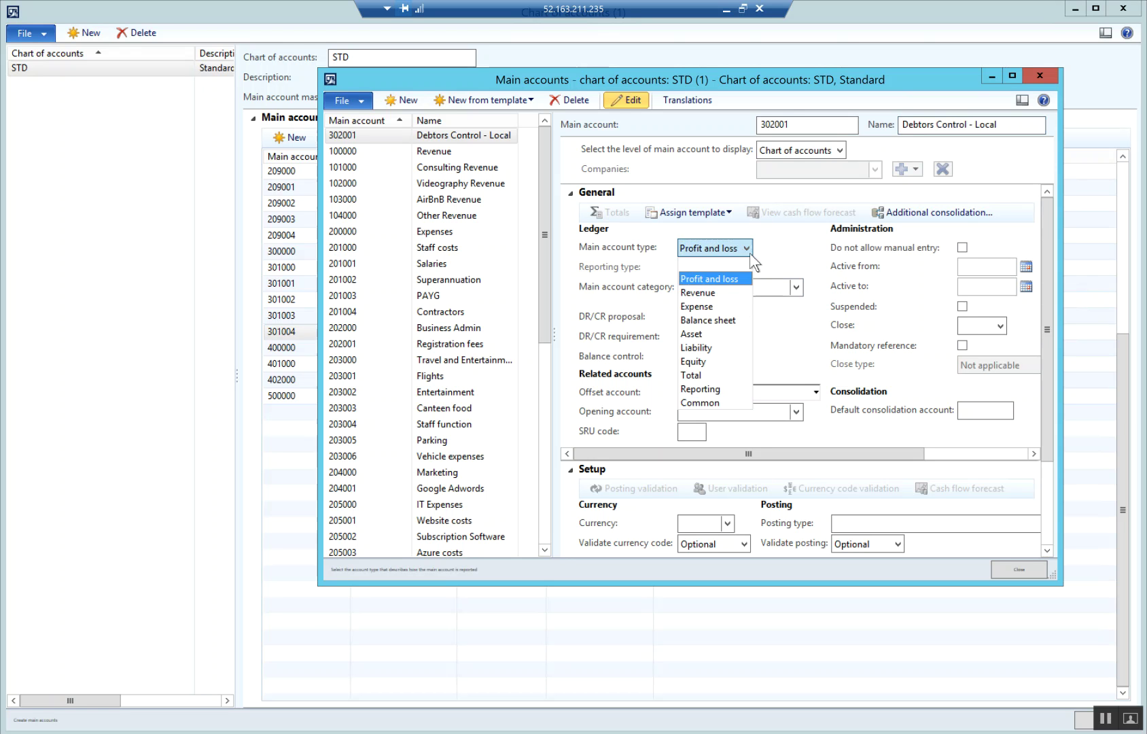
left_click(687, 334)
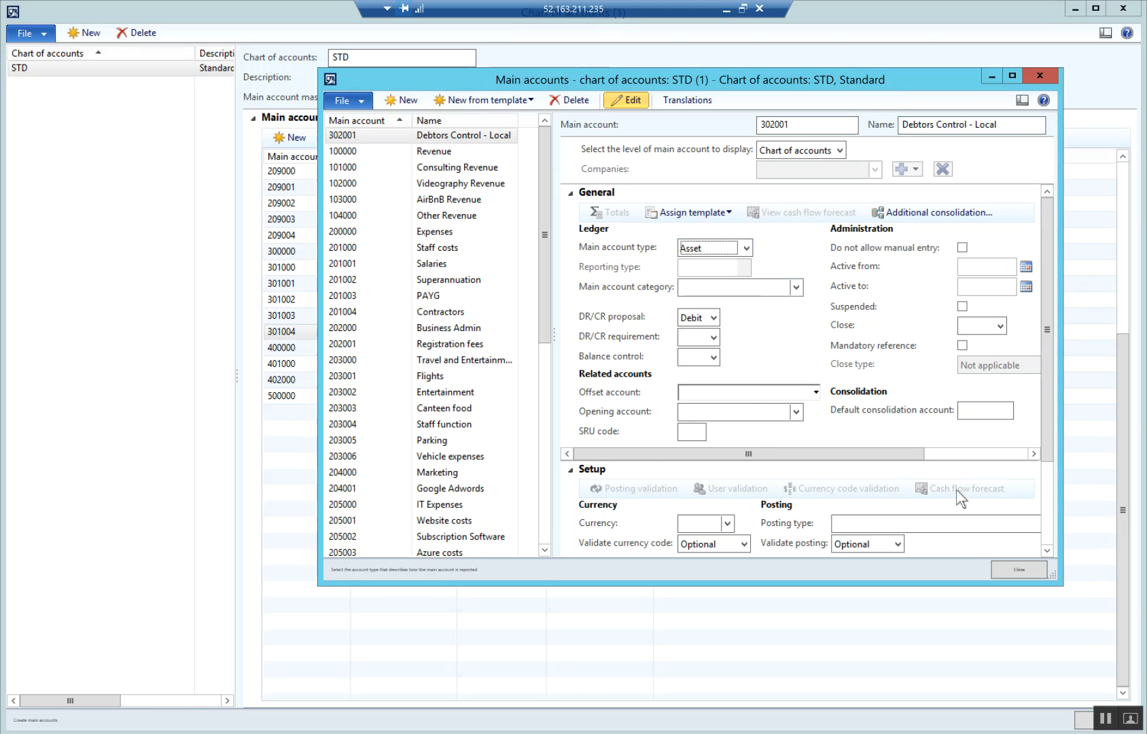
Close the new account window, select 302001 in the list, and close the chart of accounts
left_click(1018, 563)
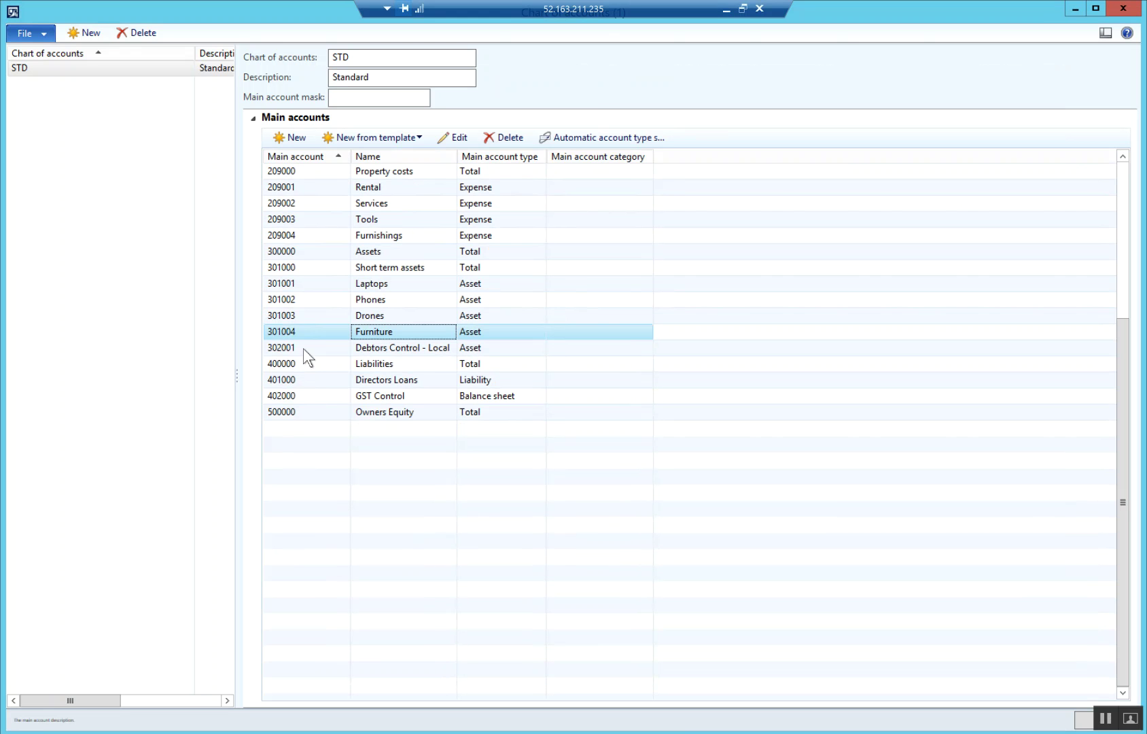
left_click(299, 347)
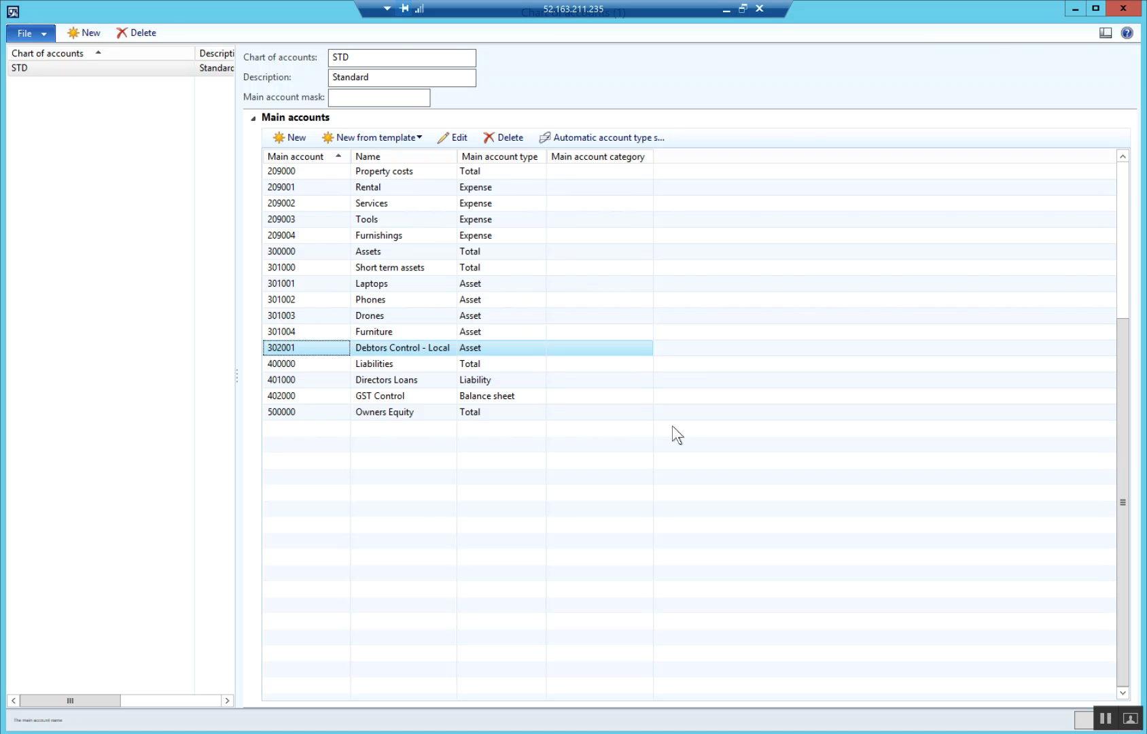
left_click(1123, 12)
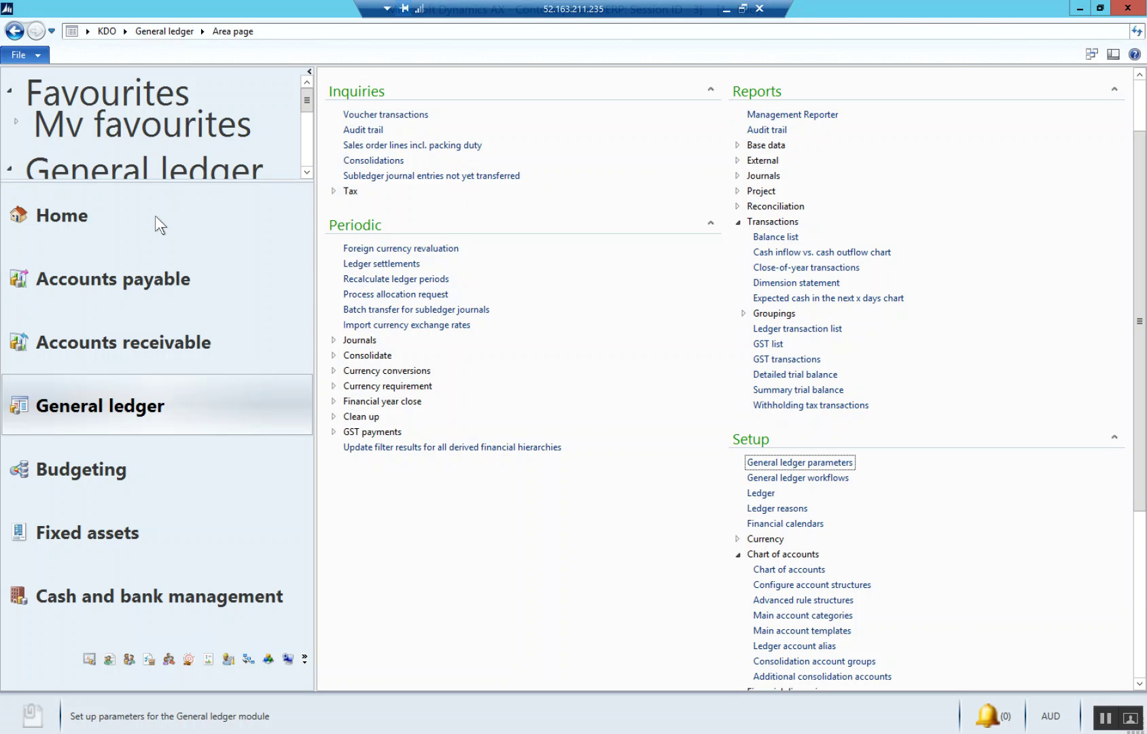
Open Terms of payment setup under Accounts receivable
left_click(124, 338)
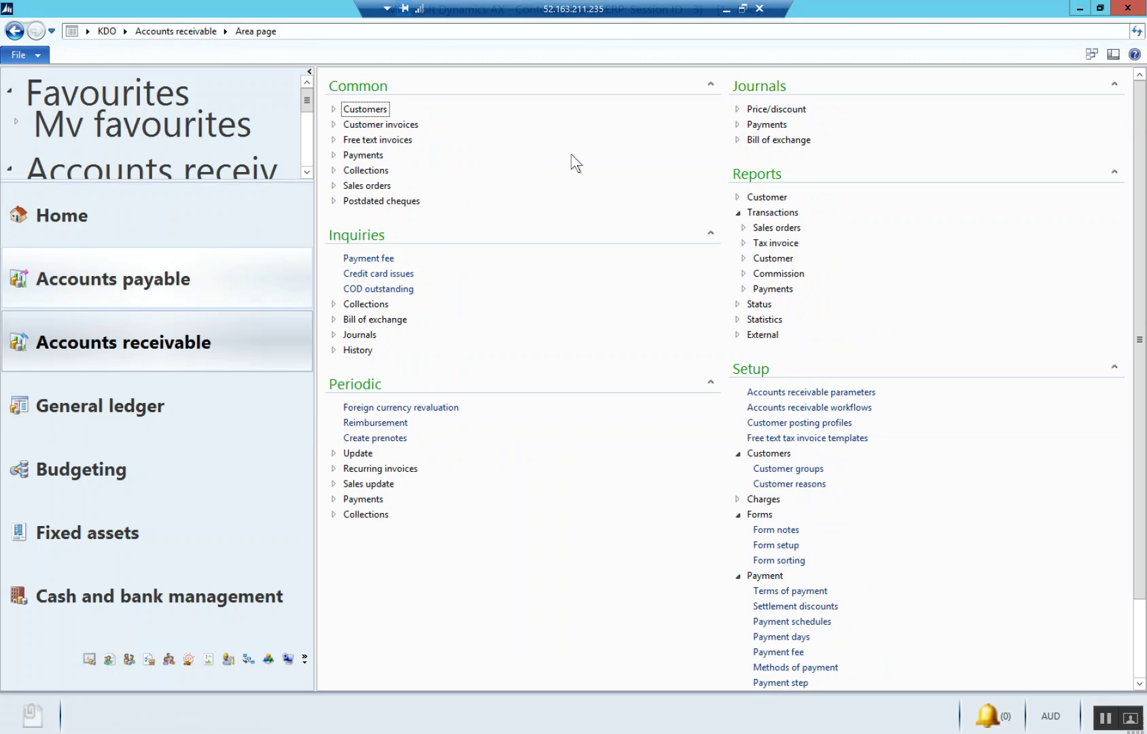
scroll(996, 462, "down", 2)
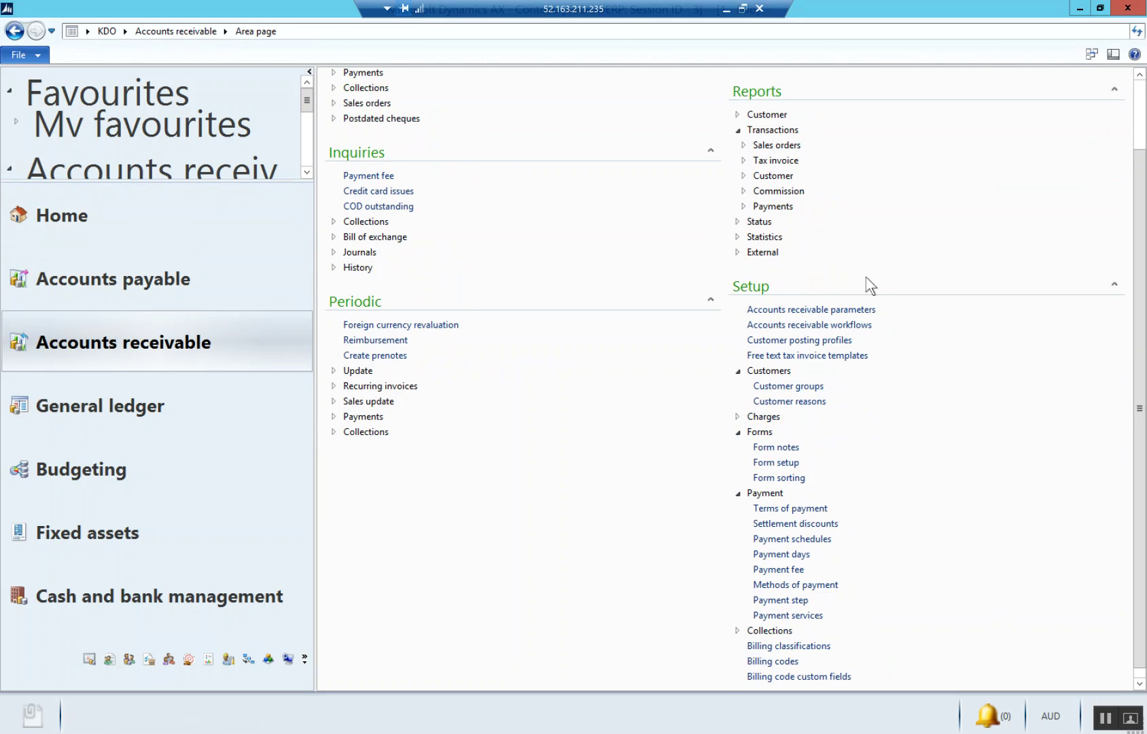
left_click(790, 508)
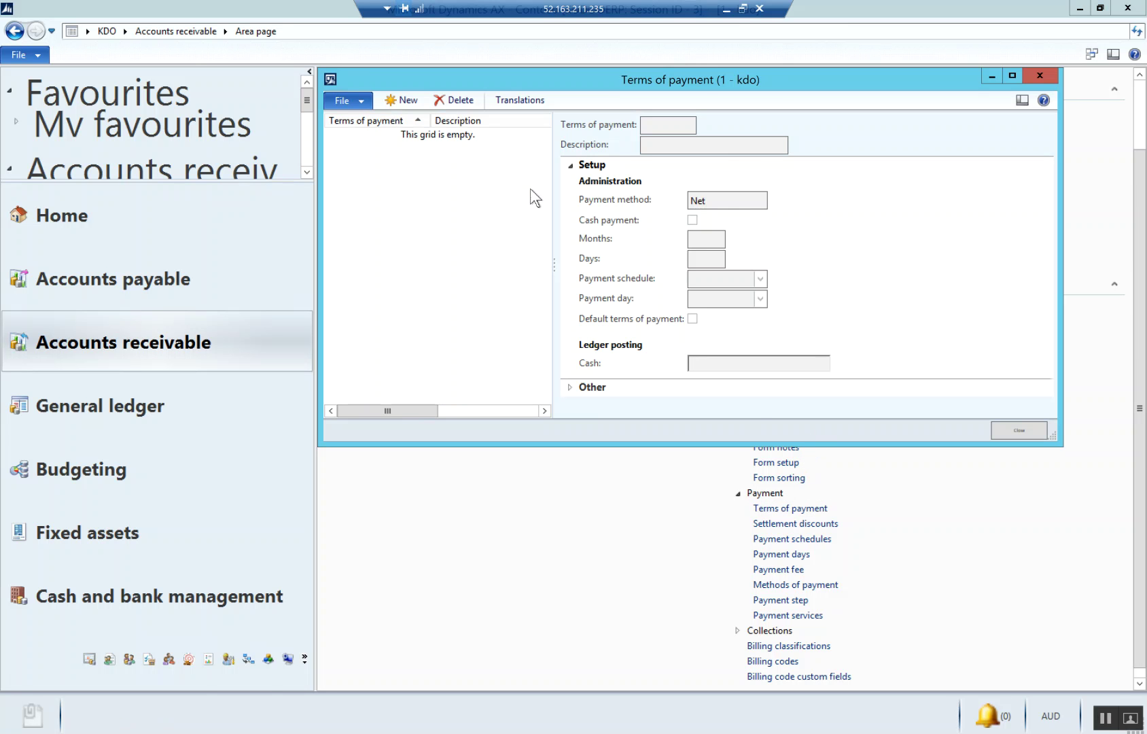
Create terms of payment STD, described 'Standard', with 14 days, and close the form
left_click(401, 100)
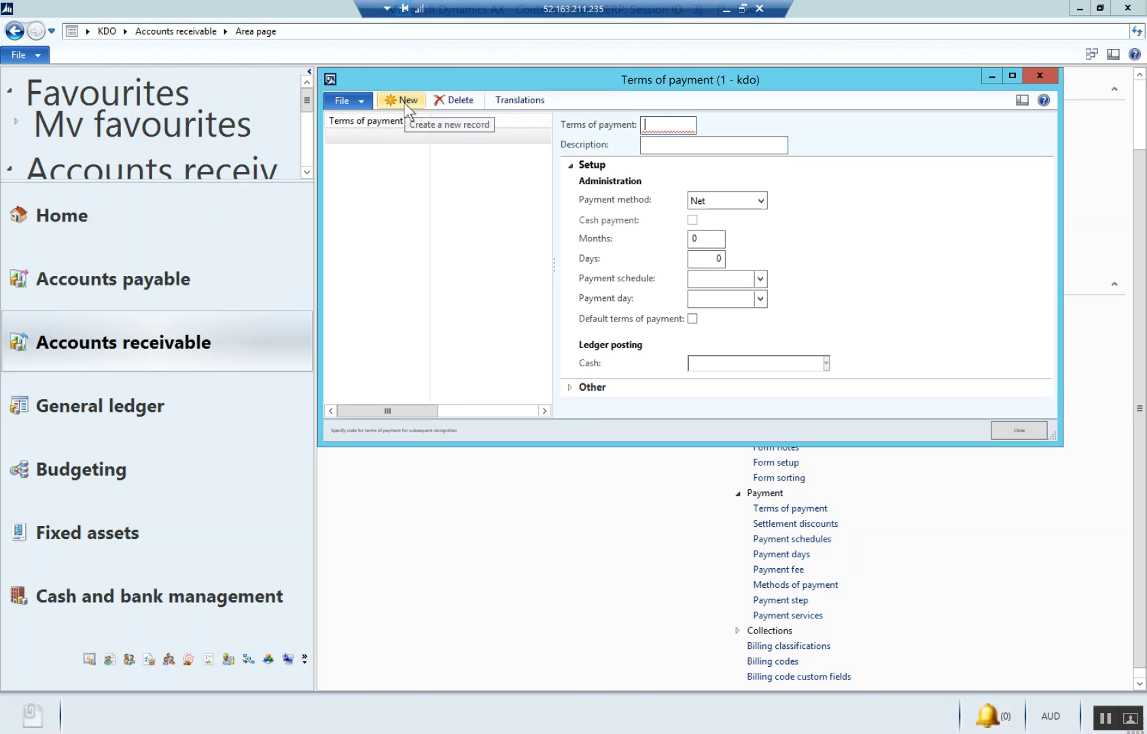
type("STD`")
key("Tab")
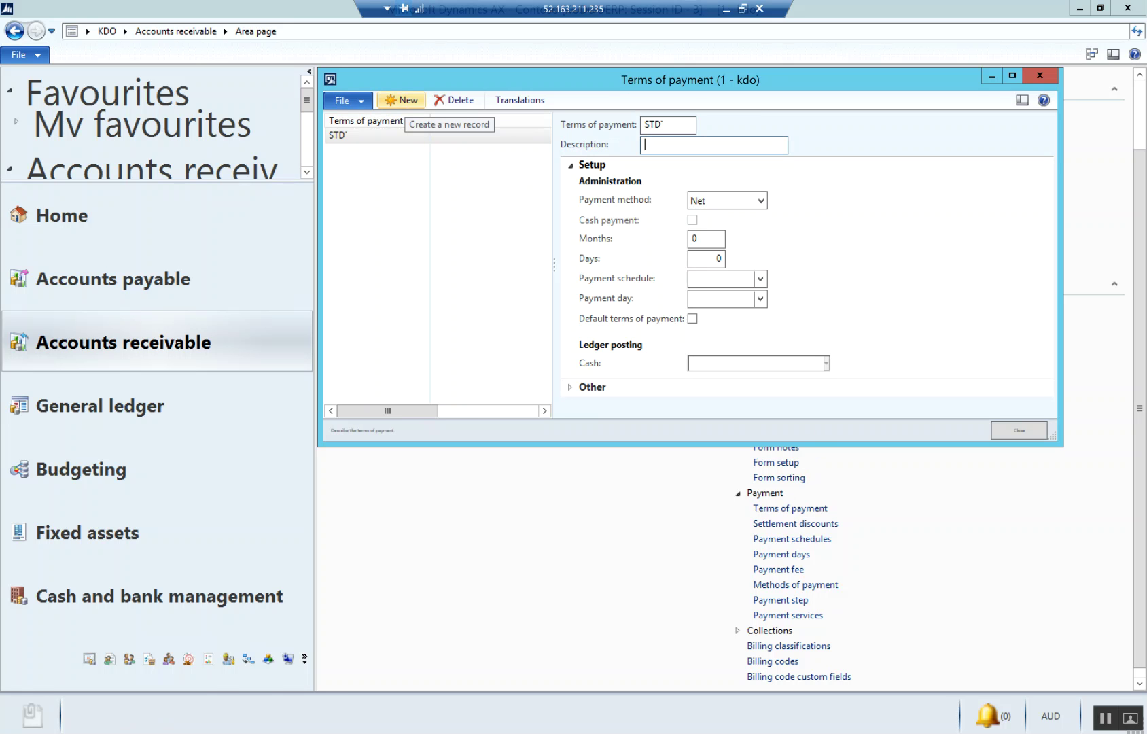
type("Standard")
key("Tab")
key("Tab")
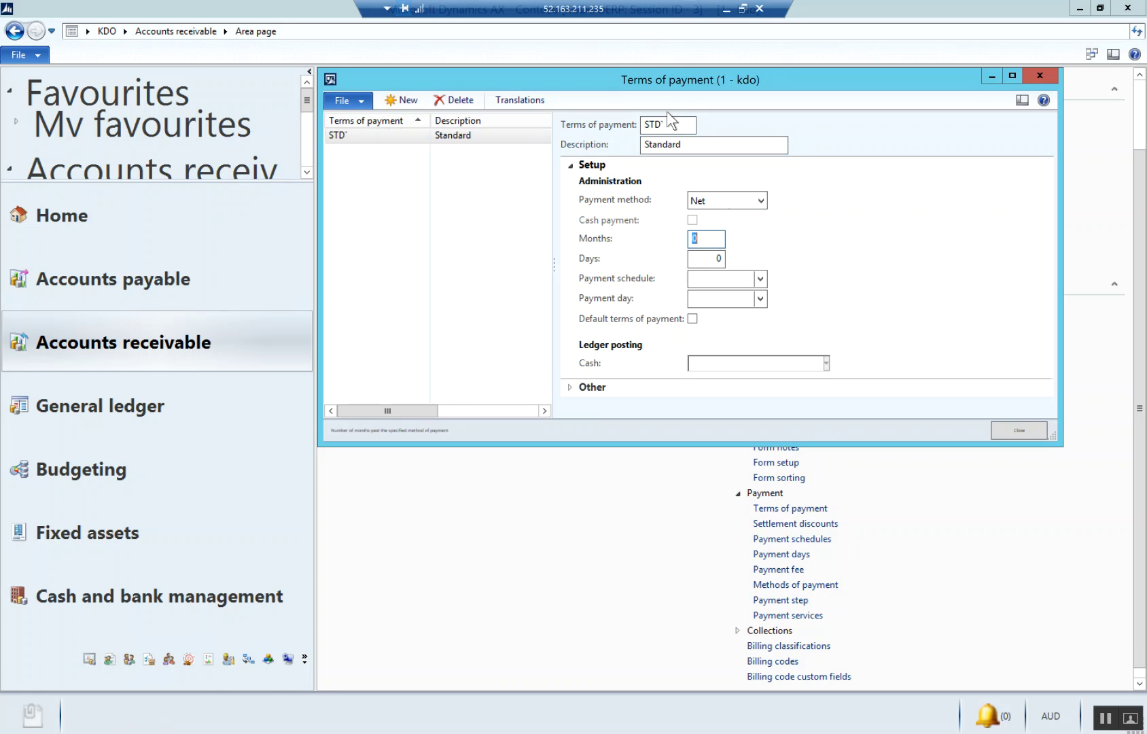
left_click(671, 125)
key("BackSpace")
type("\\")
key("BackSpace")
key("Tab")
key("Tab")
key("Tab")
key("Tab")
type("14")
left_click(1027, 435)
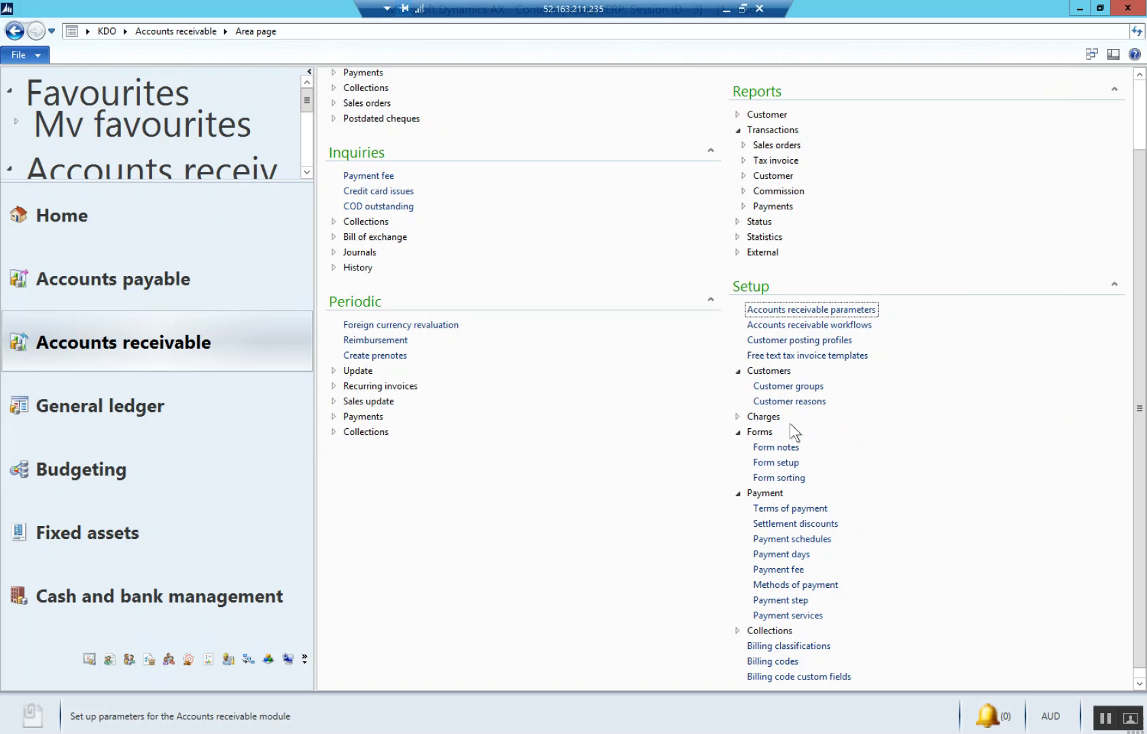
Add customer group LOCAL described 'Local Customers' in a widened Customer groups form
left_click(791, 387)
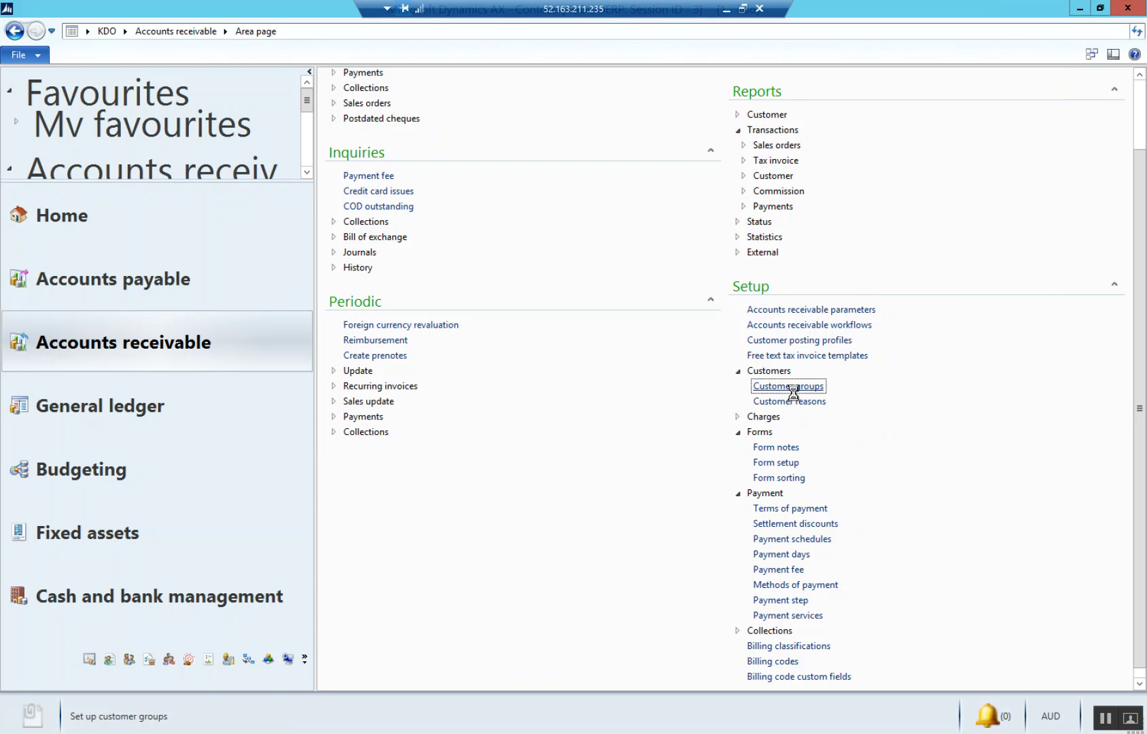
left_click(408, 100)
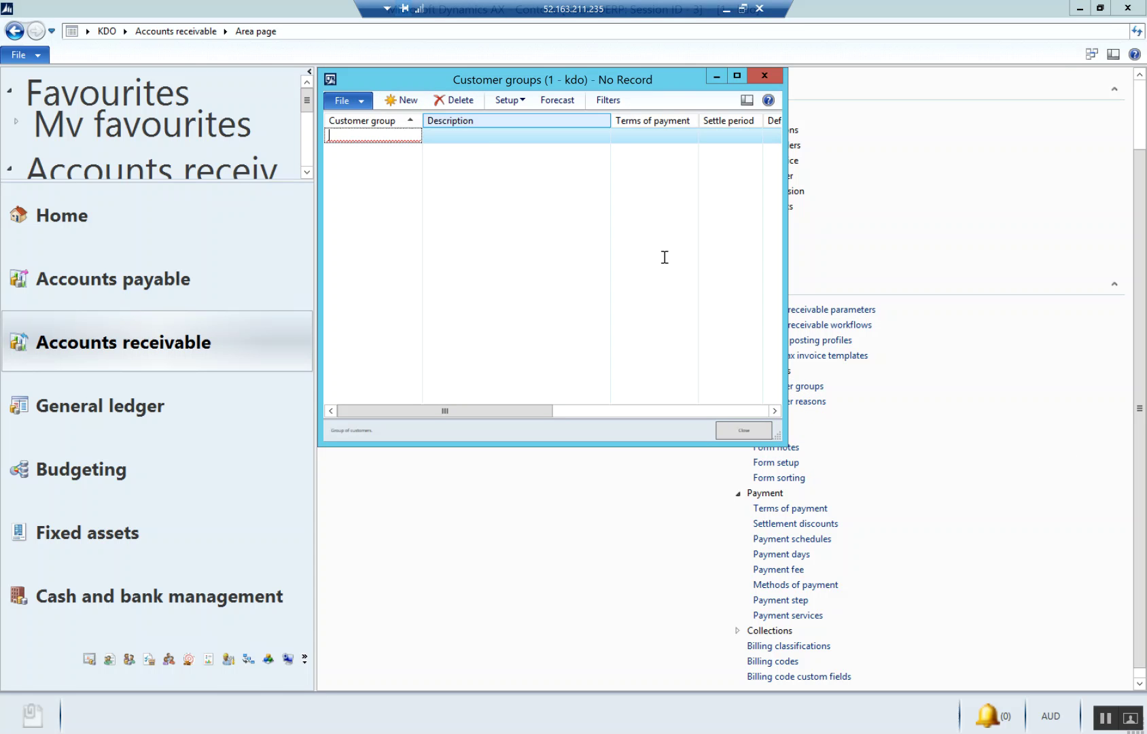
left_click(789, 207)
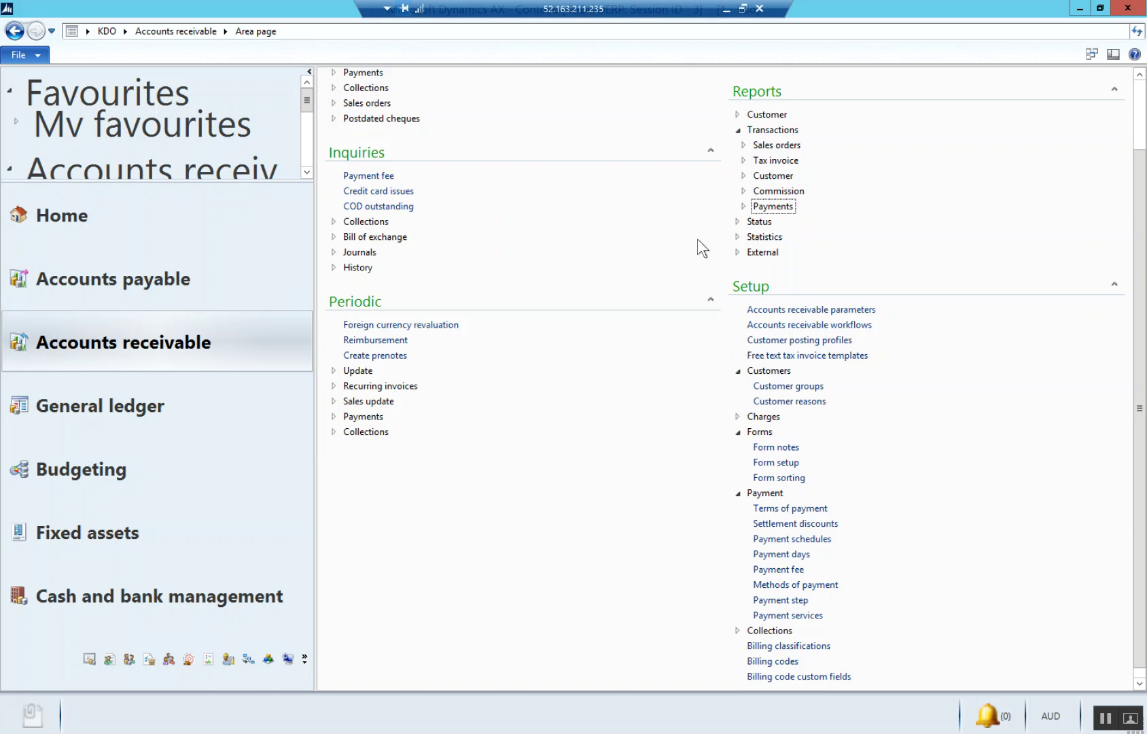
left_click(619, 686)
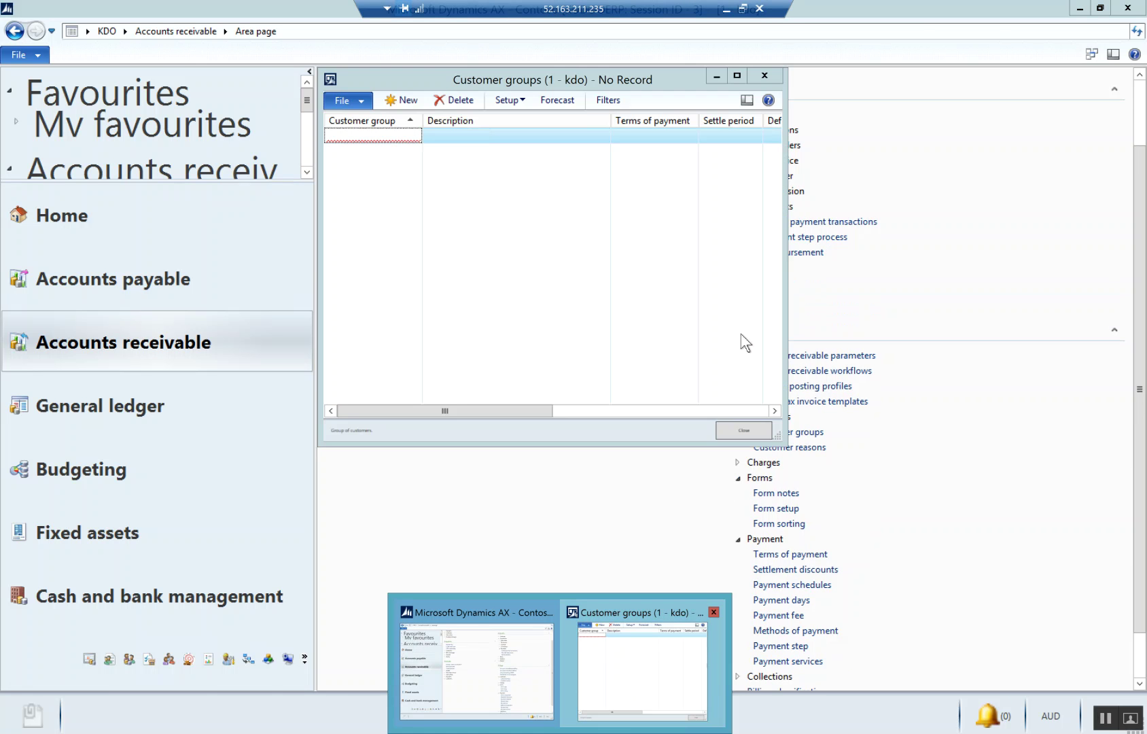
left_click_drag(787, 310, 1037, 313)
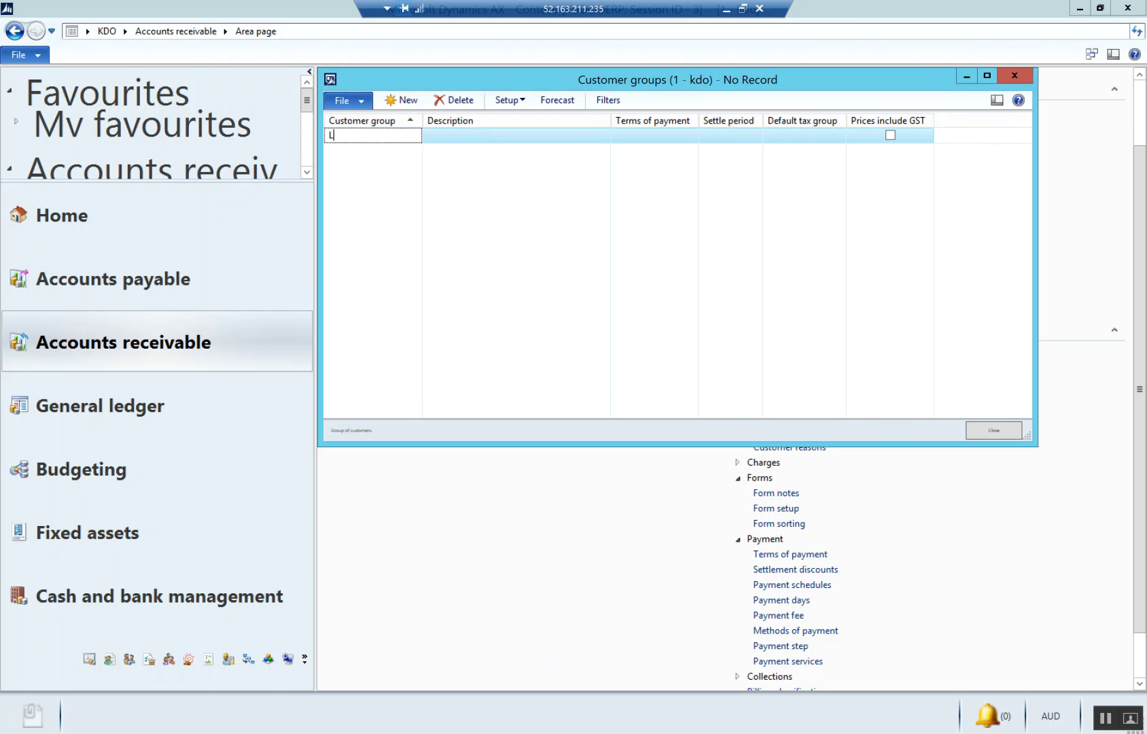
type("Local")
key("BackSpace")
key("BackSpace")
key("BackSpace")
key("BackSpace")
key("BackSpace")
type("LOCAL")
key("Tab")
type("L")
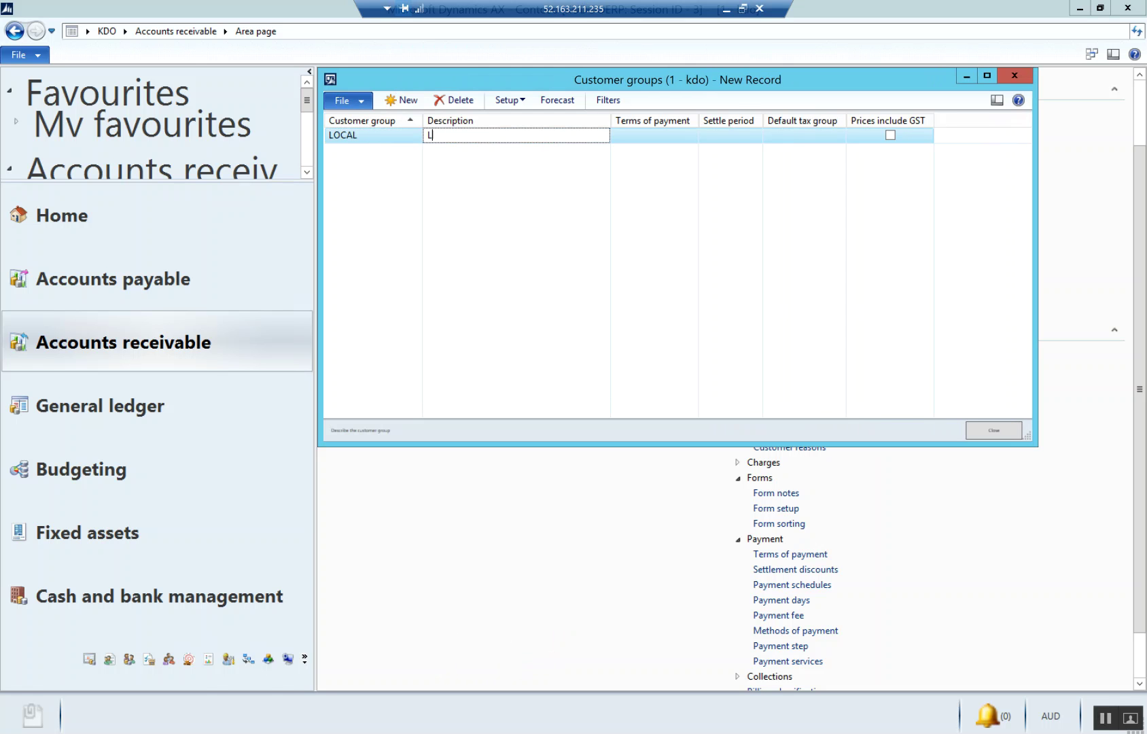
type("ocal Customers")
key("Tab")
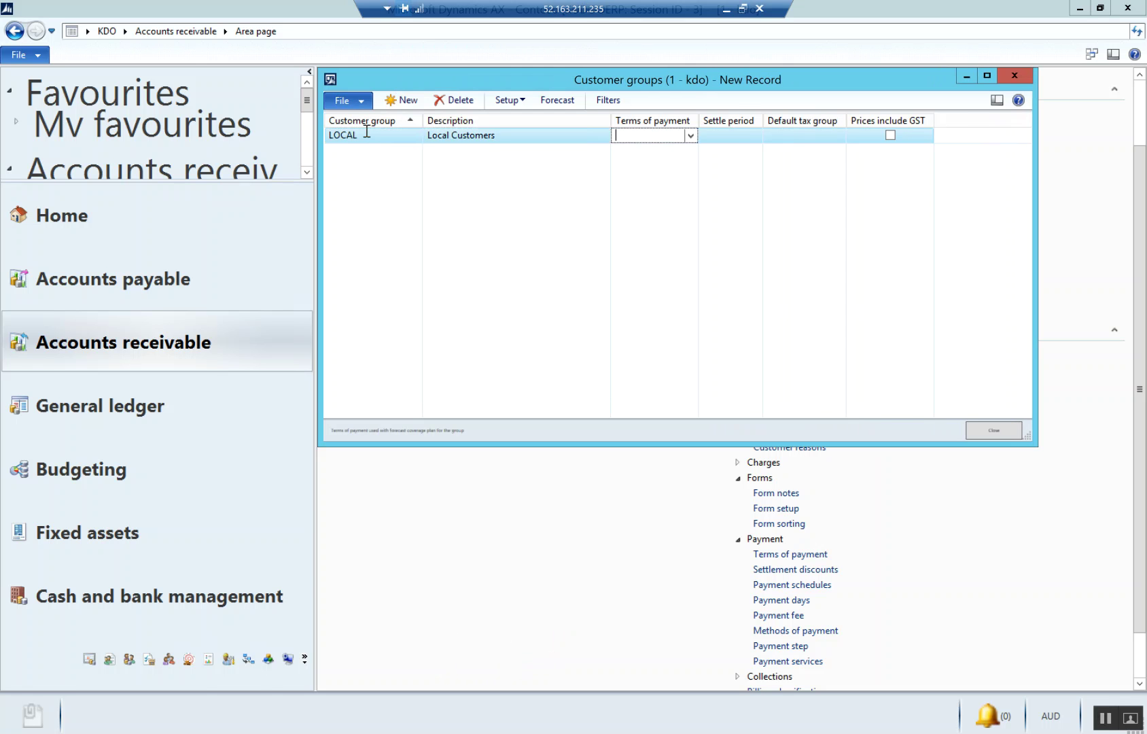
Assign STD terms of payment to LOCAL, find the tax group list empty, and close the form
left_click(691, 135)
left_click(739, 167)
left_click(838, 135)
left_click(839, 135)
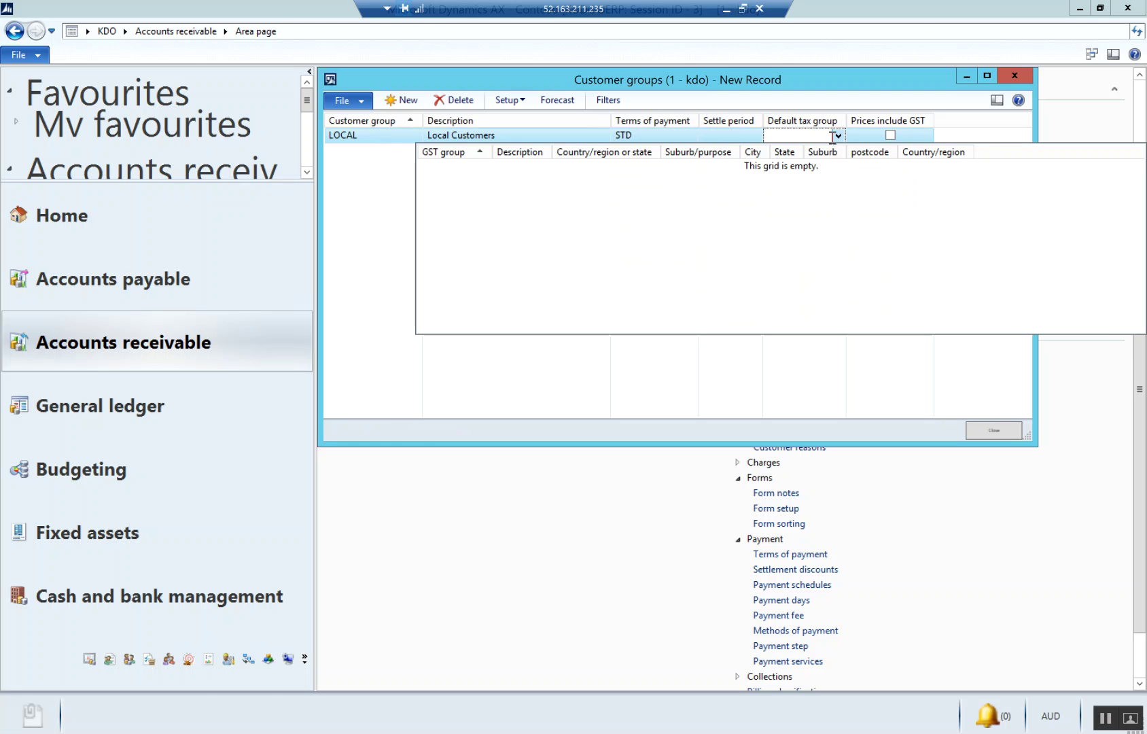
left_click(836, 136)
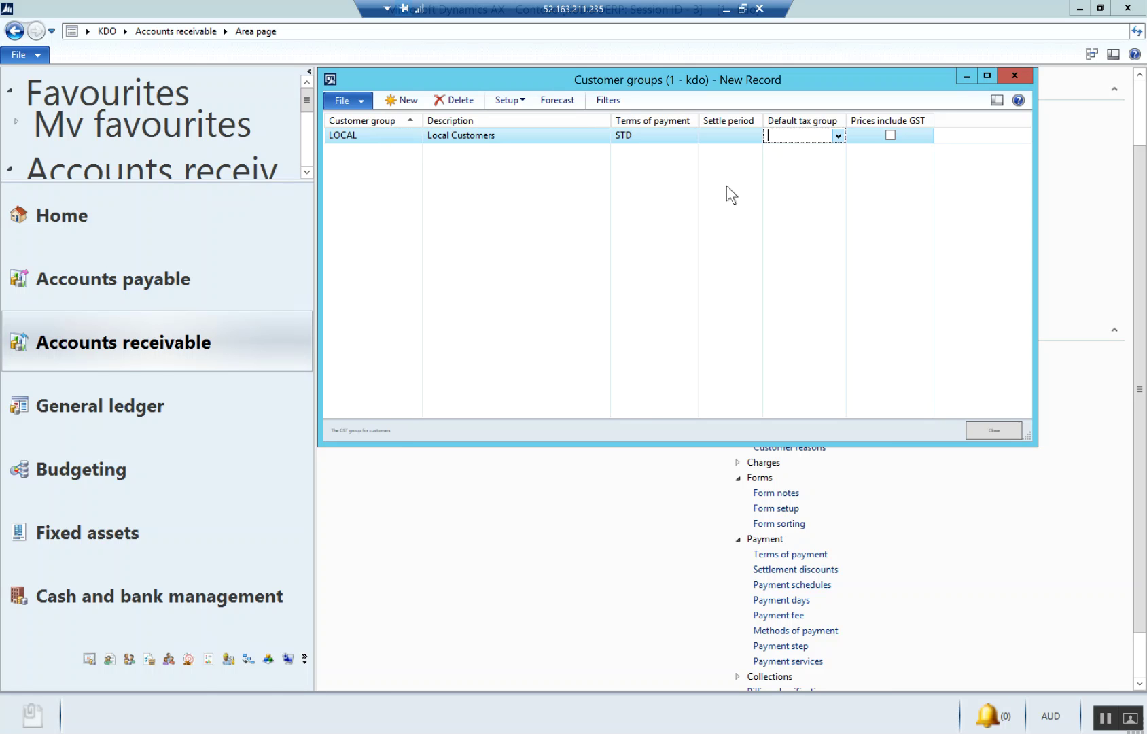
left_click(1013, 75)
Create a GST group named GST in General ledger's GST setup
left_click(174, 401)
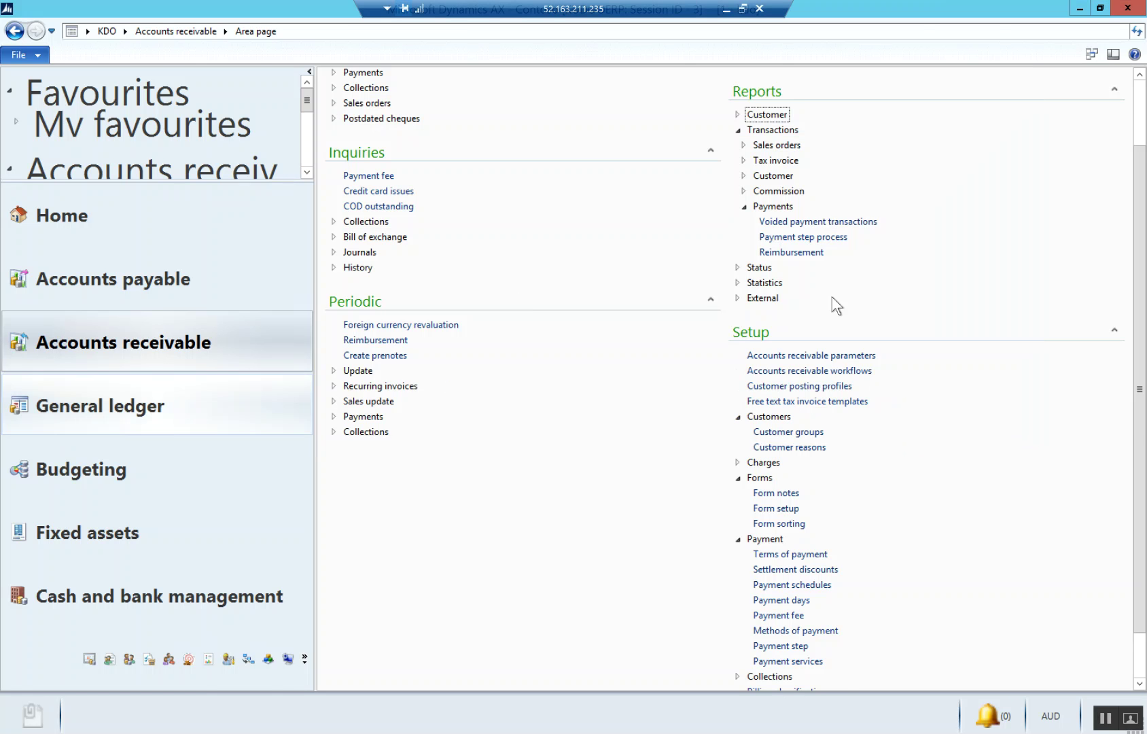
scroll(934, 442, "down", 5)
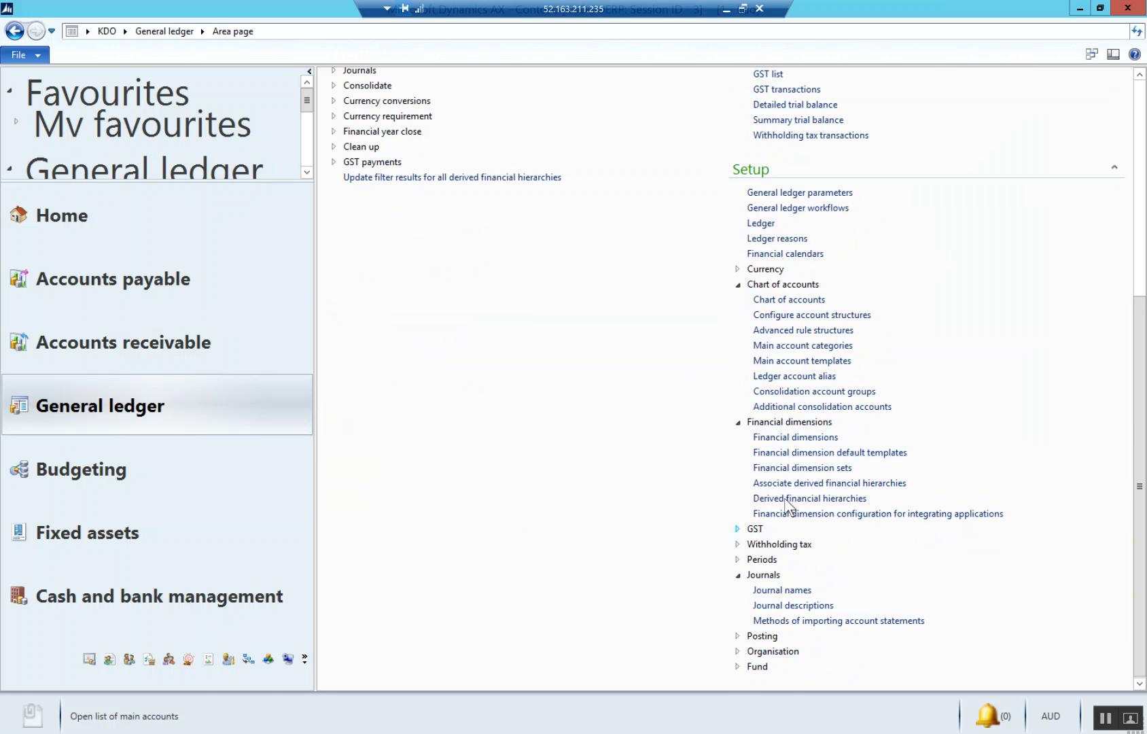
left_click(754, 529)
scroll(827, 604, "down", 2)
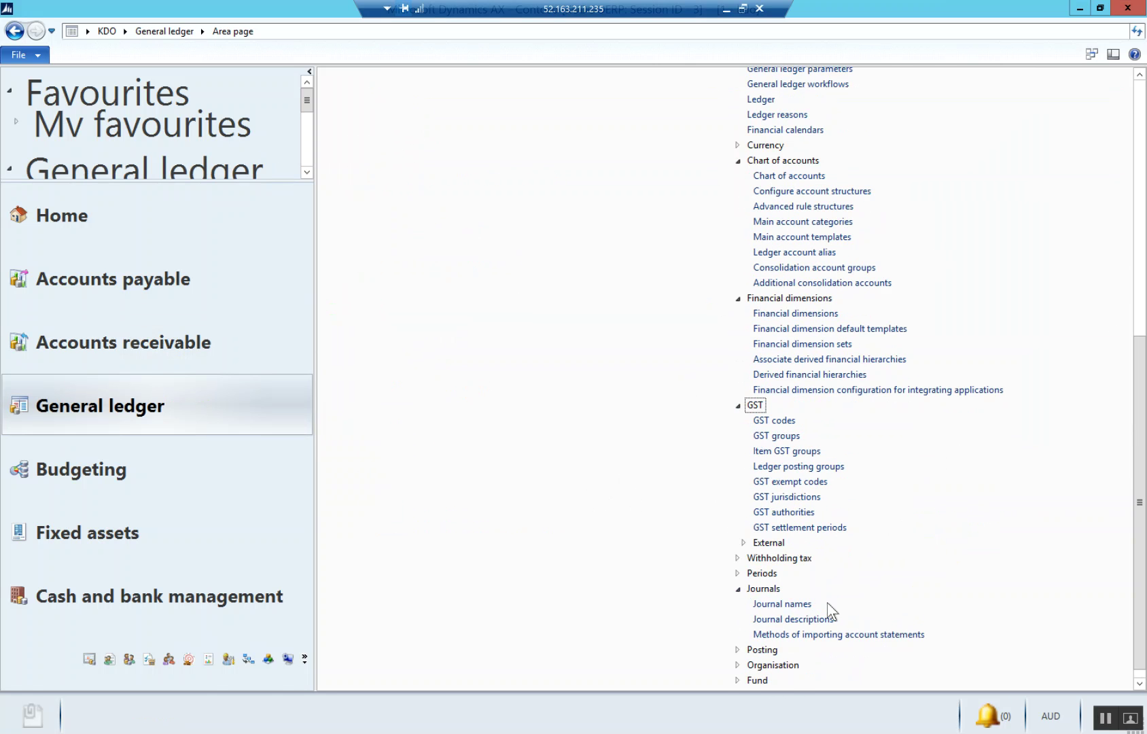
left_click(781, 436)
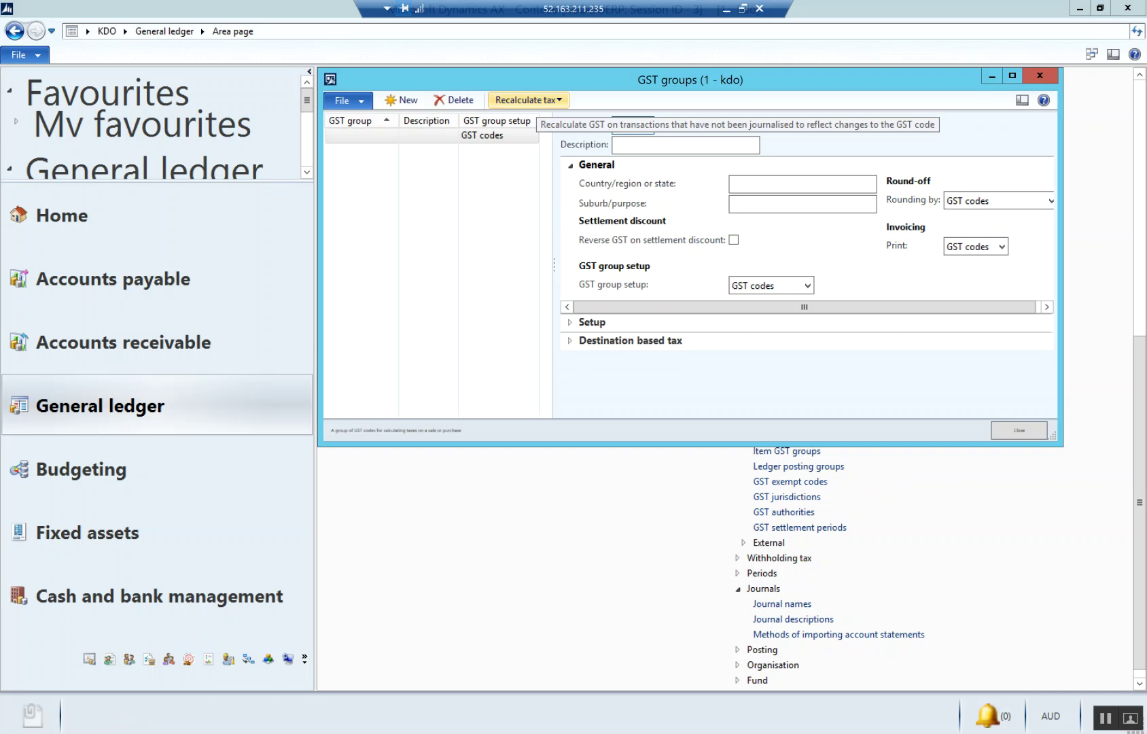
key("Tab")
type("GST")
key("Tab")
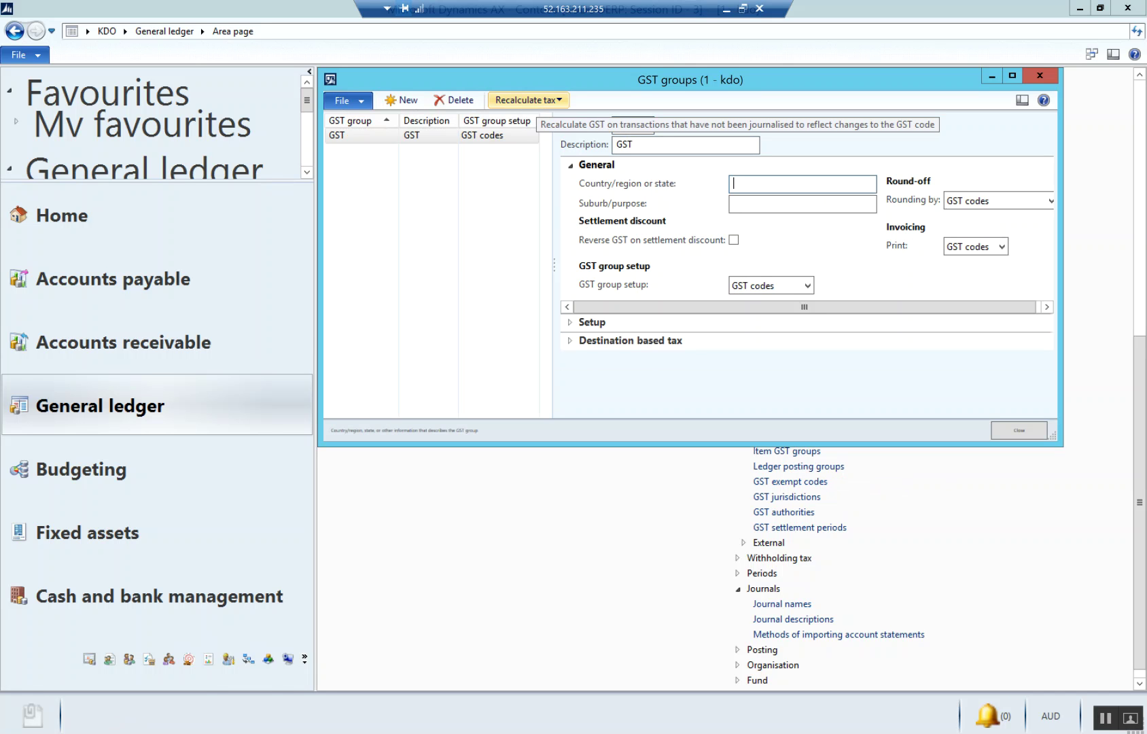
Add the GST code to the GST group, save, and return to Accounts receivable
left_click(570, 324)
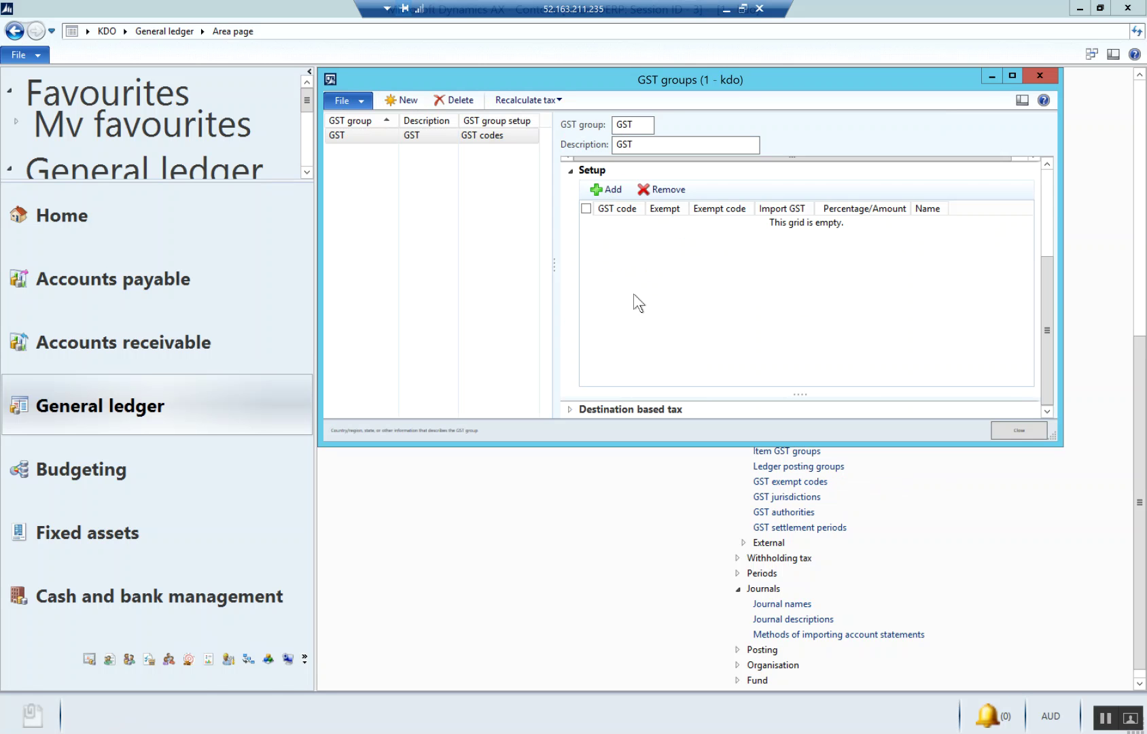
key("ctrl+n")
left_click(636, 223)
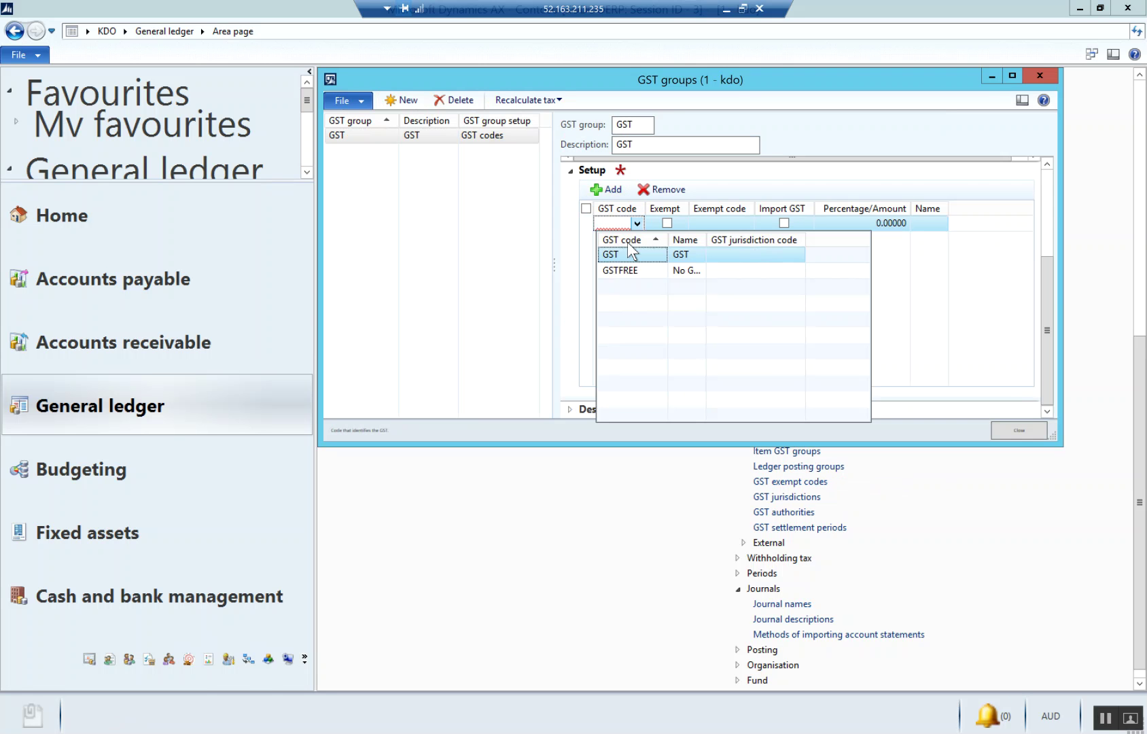
key("Return")
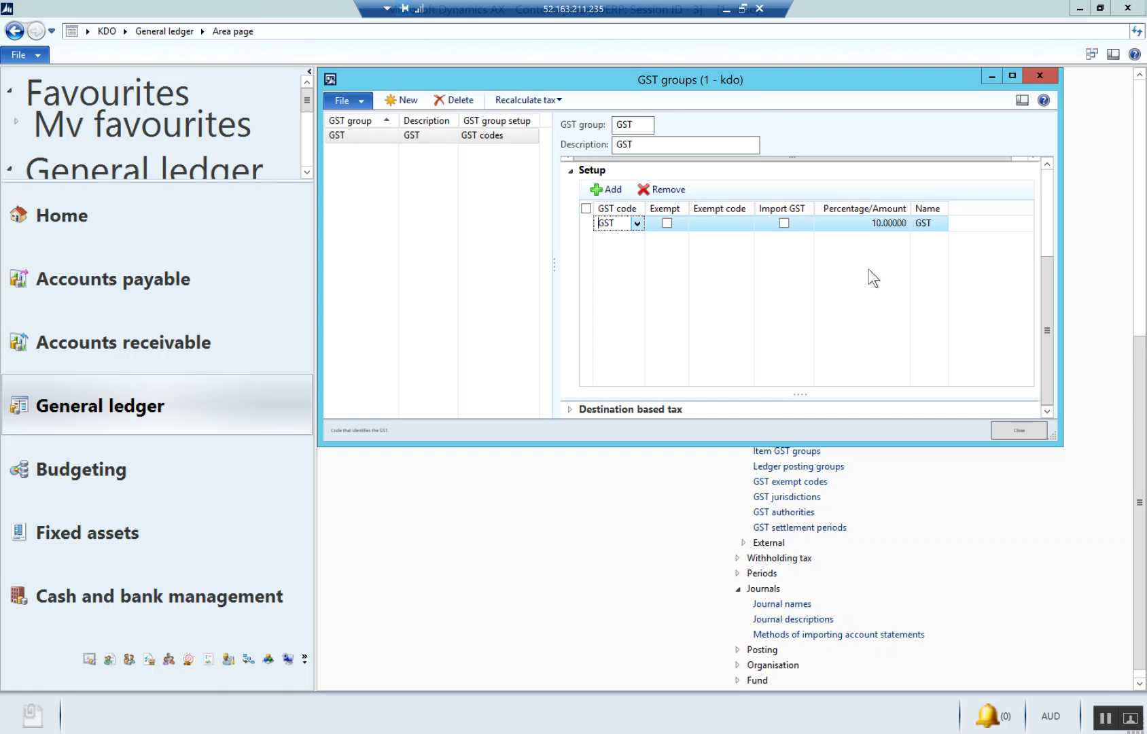
key("Escape")
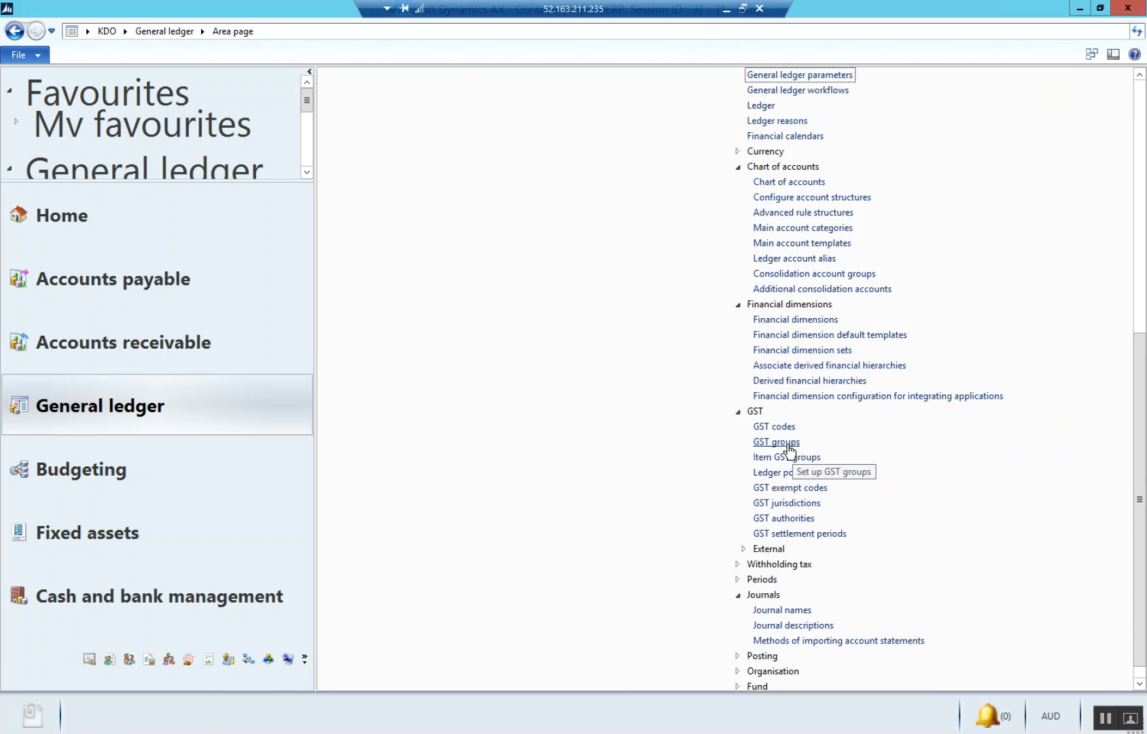
left_click(98, 329)
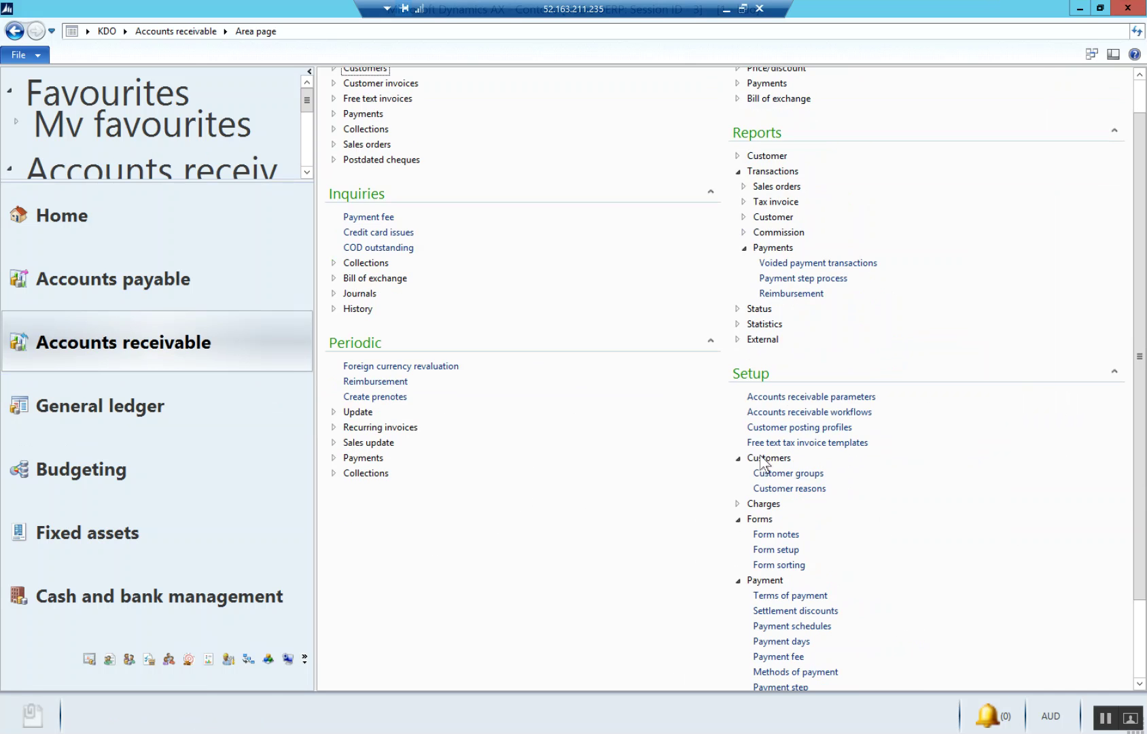
Set LOCAL's default tax group to GST, leave Prices include GST unchecked, and close
scroll(766, 463, "down", 1)
left_click(789, 474)
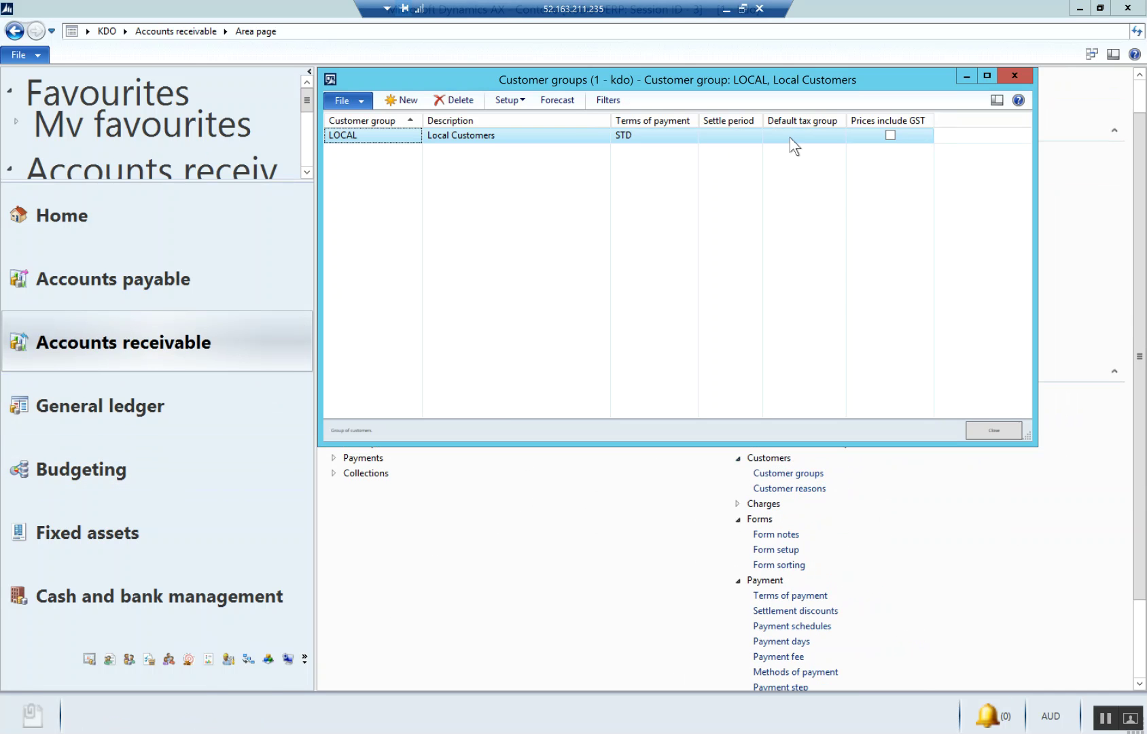
left_click(834, 135)
left_click(837, 135)
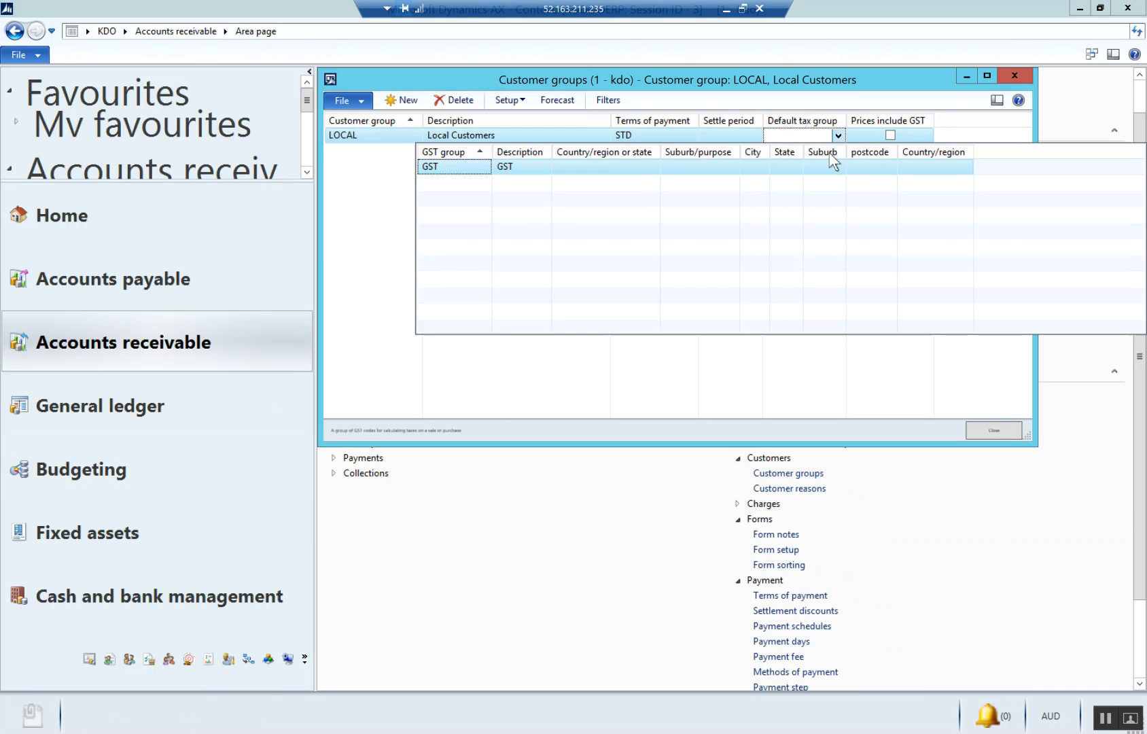
left_click(488, 167)
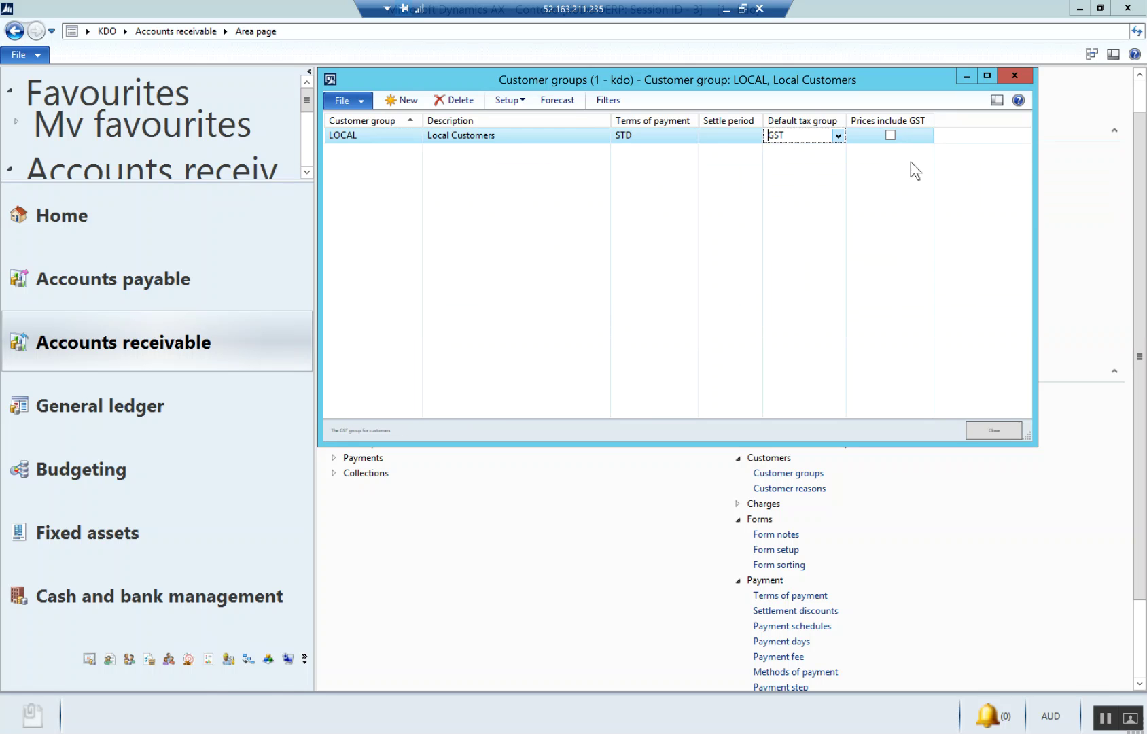
left_click(890, 135)
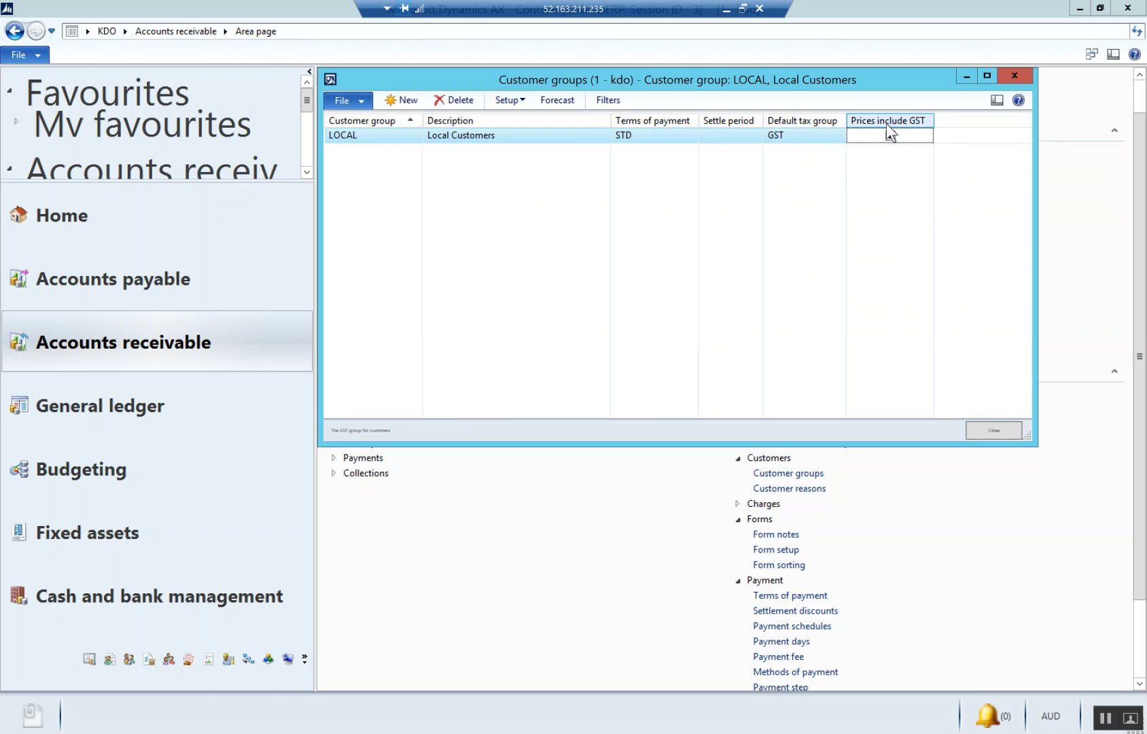
left_click(889, 136)
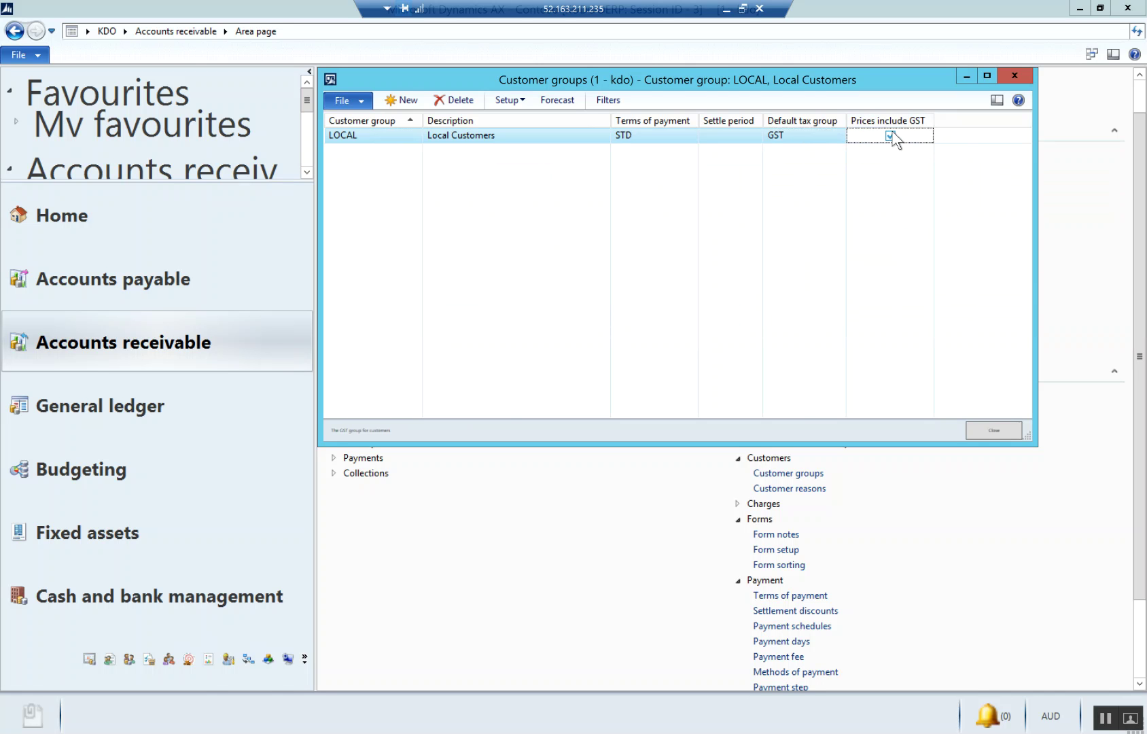
left_click(890, 138)
left_click(994, 431)
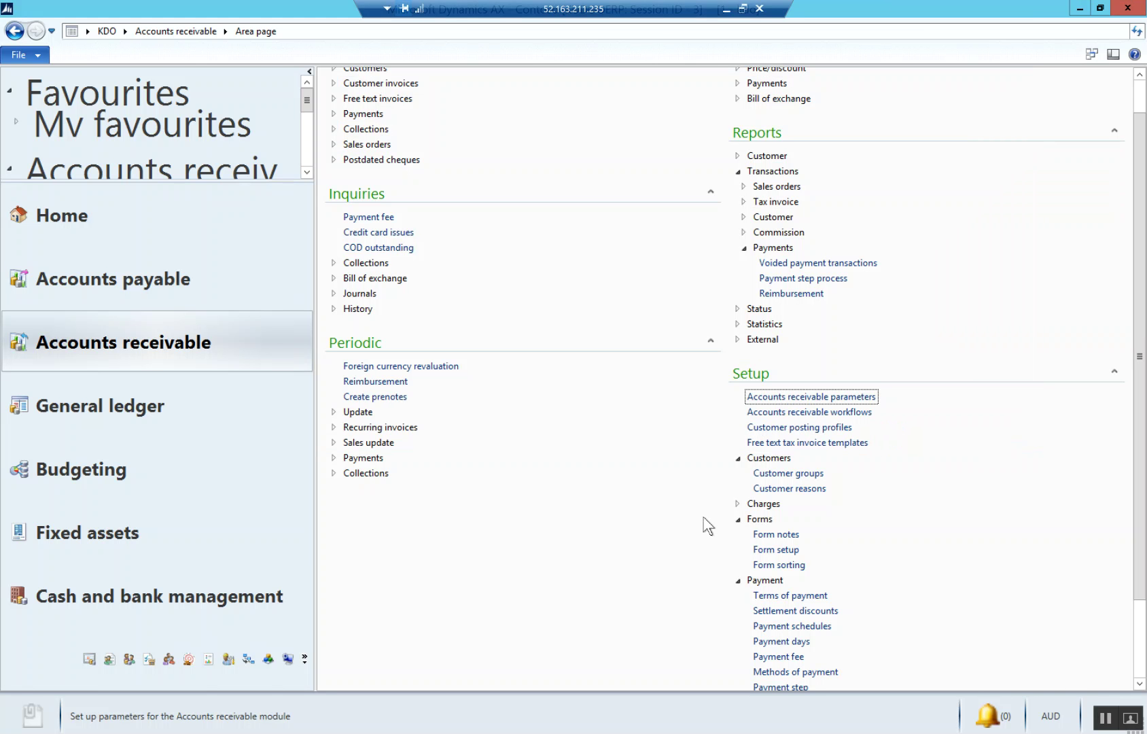
Open Customer posting profiles and start a new blank profile record
left_click(829, 428)
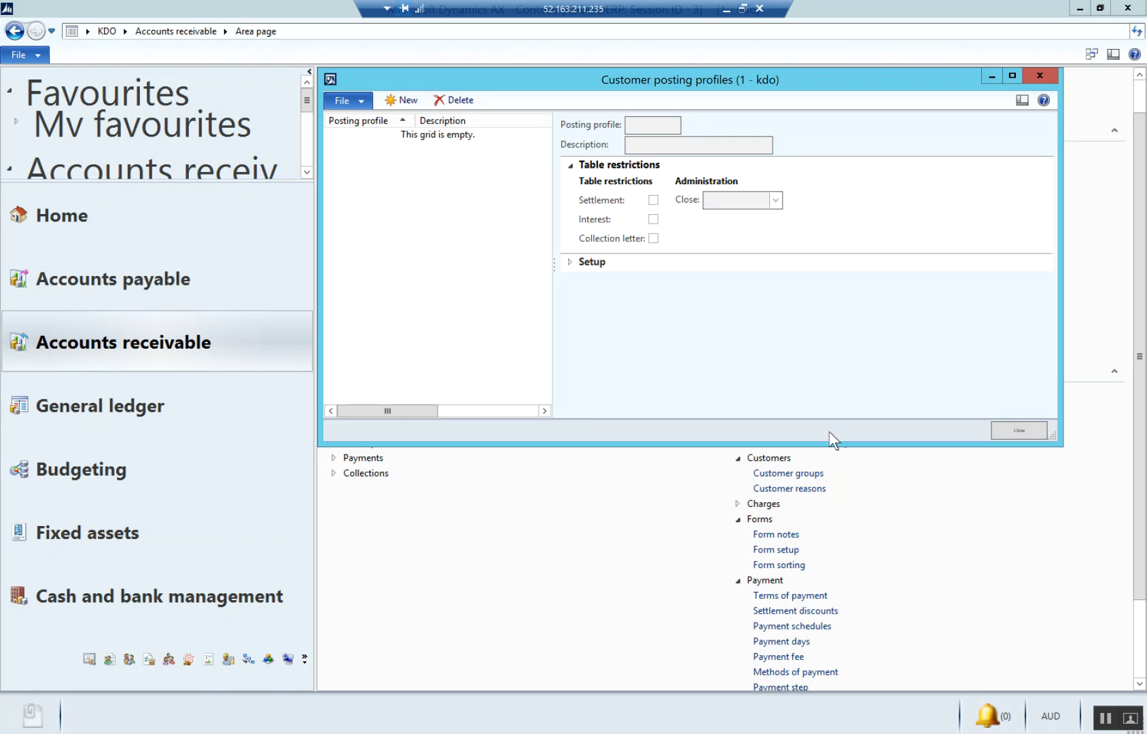
left_click(414, 102)
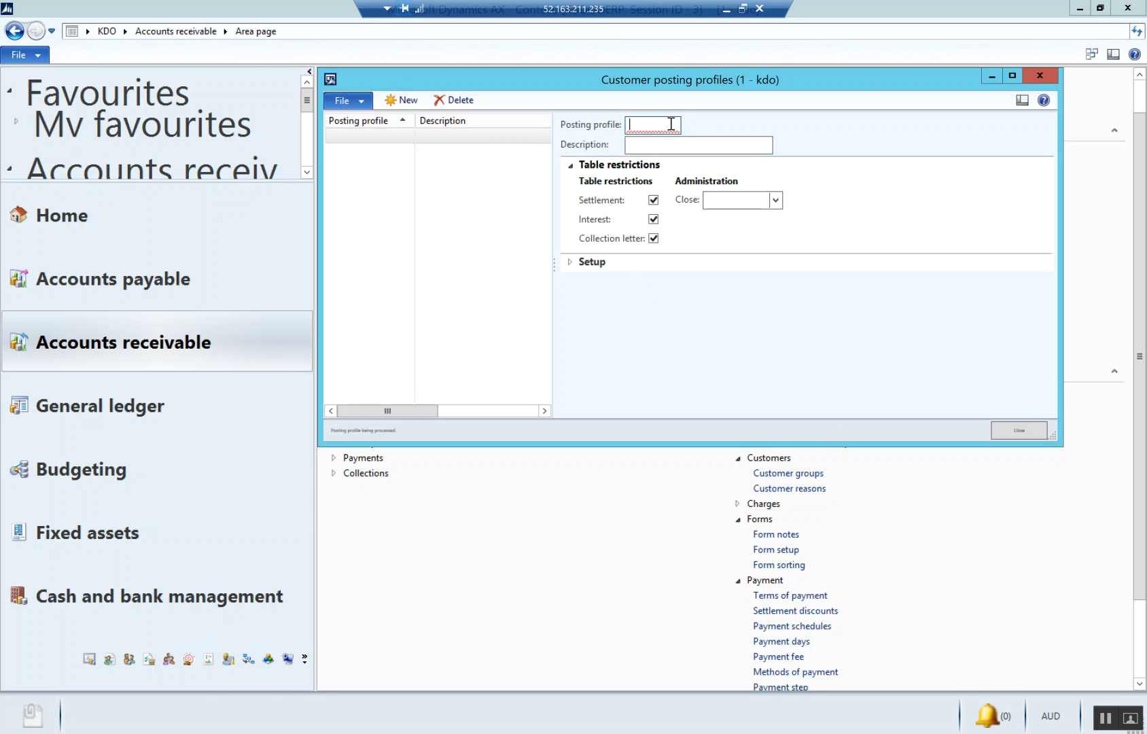
Enter posting profile STD described 'Standard' and expand its enlarged Setup area
type("STD")
key("Tab")
type("Standard")
key("Tab")
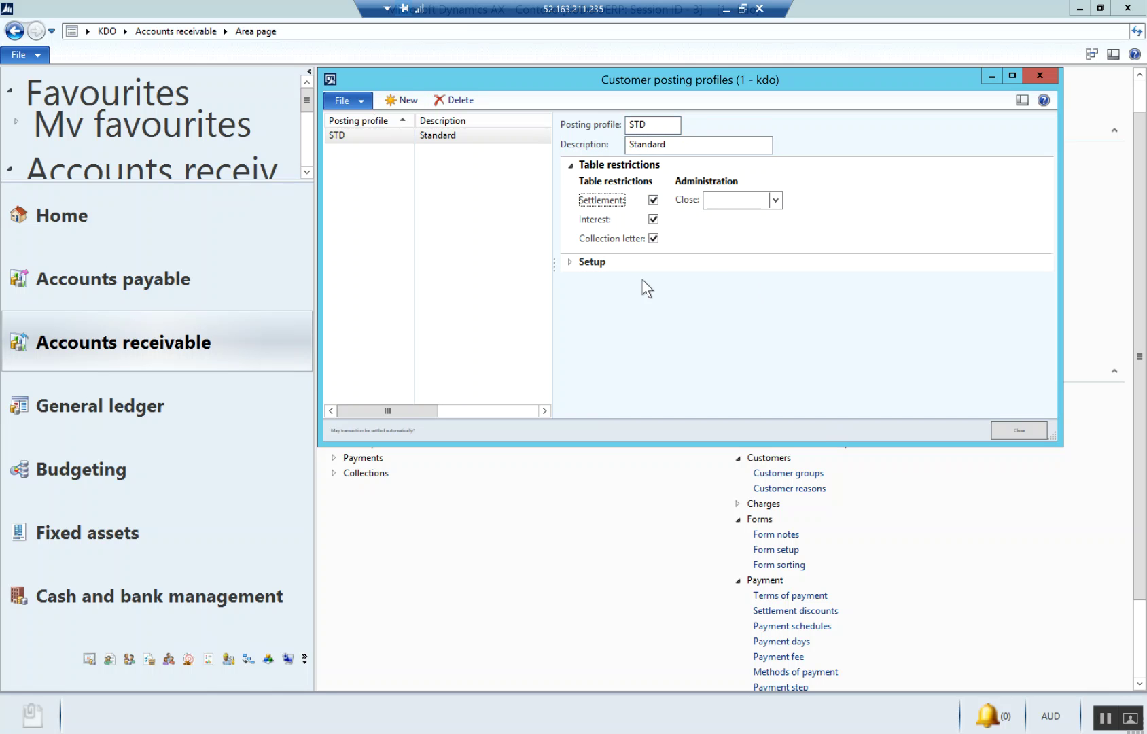
left_click(570, 262)
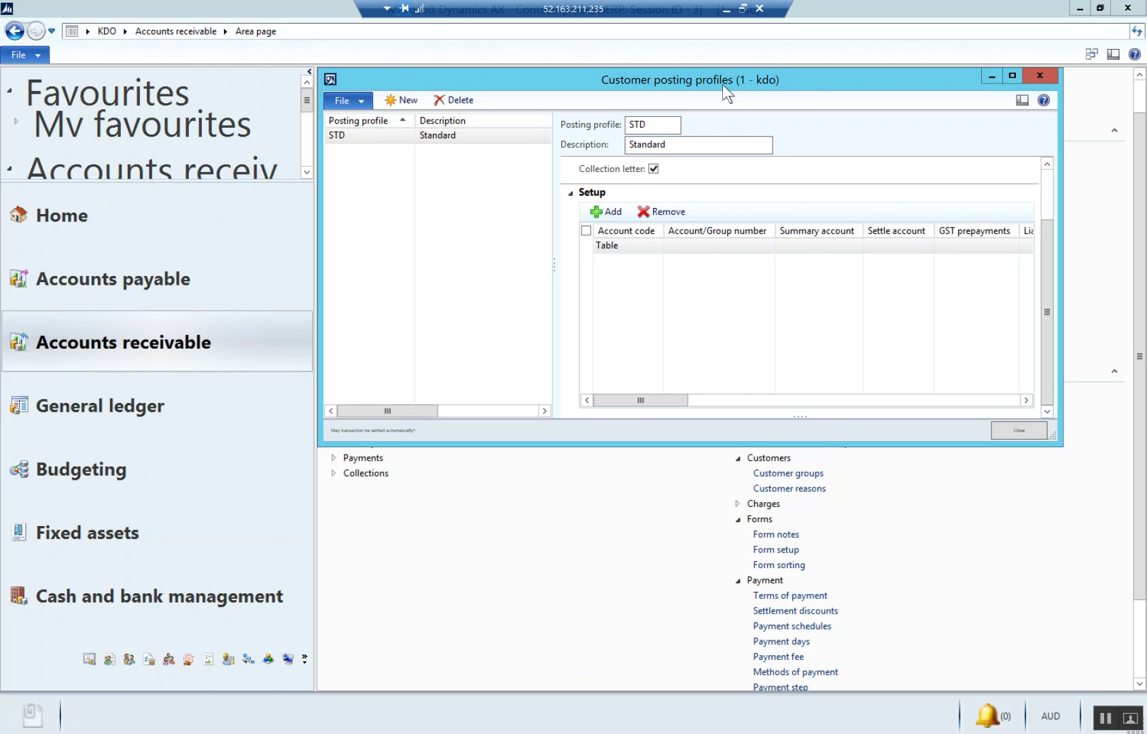
left_click_drag(469, 60, 468, 60)
left_click_drag(799, 422, 906, 517)
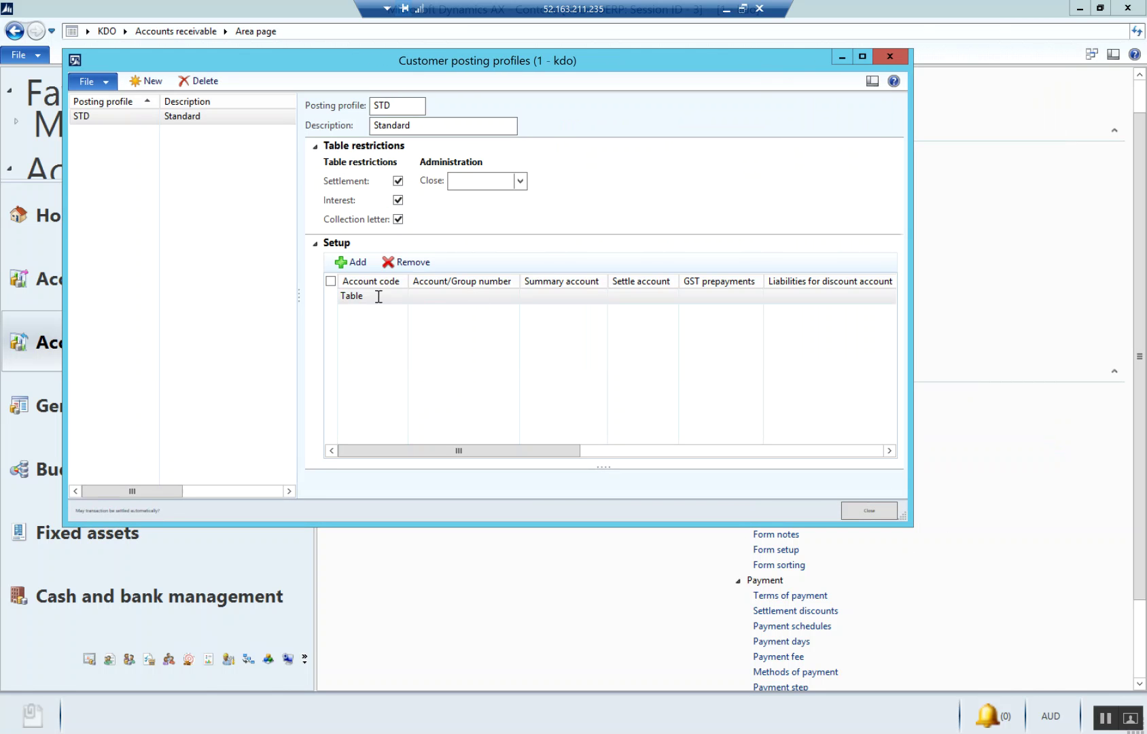
Add a setup line with account code Group for customer group LOCAL, dismissing the warning
left_click(398, 297)
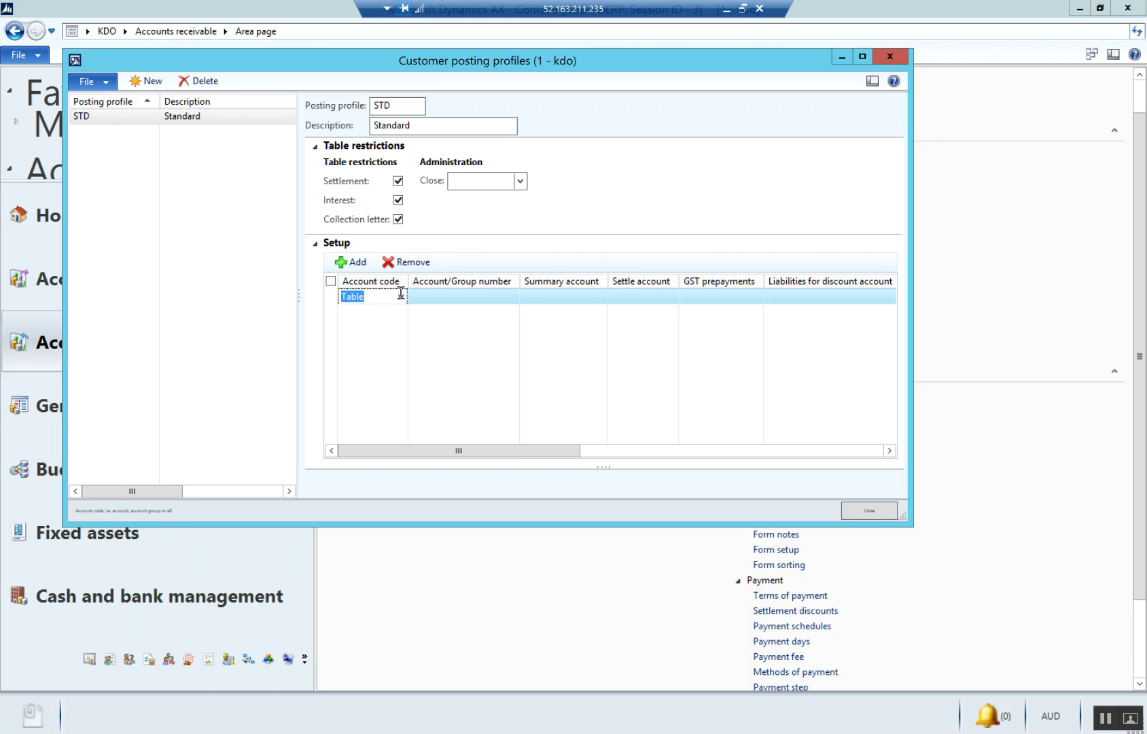
left_click(400, 297)
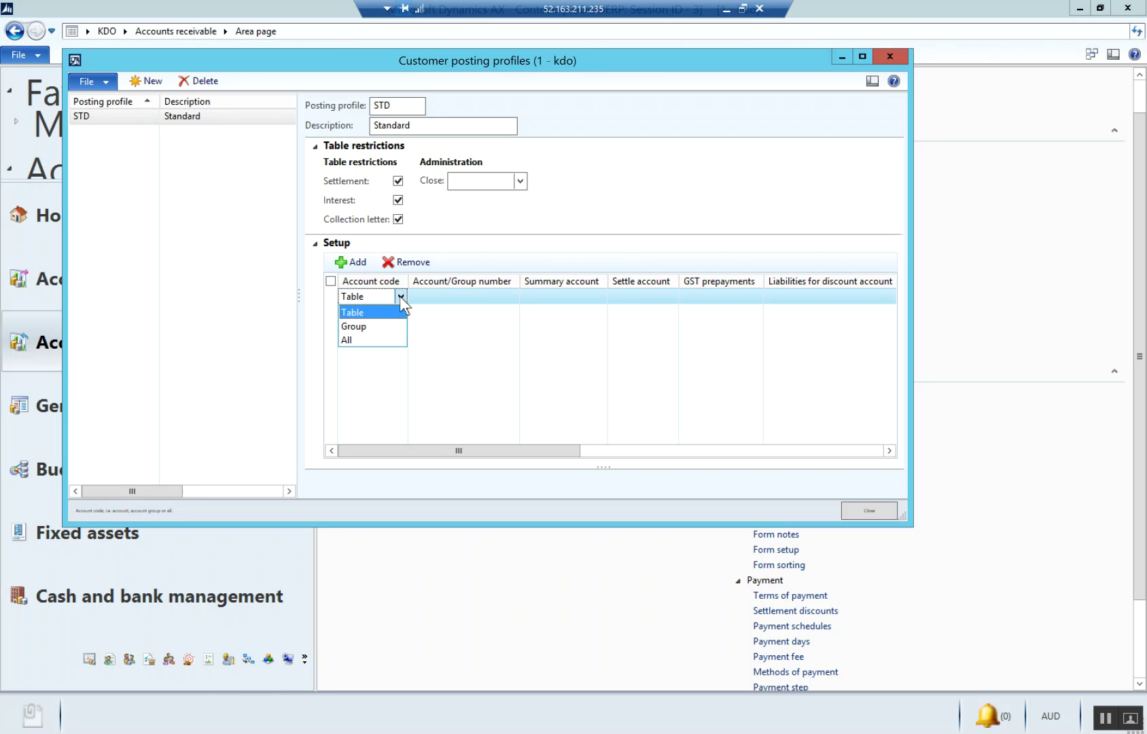
key("Return")
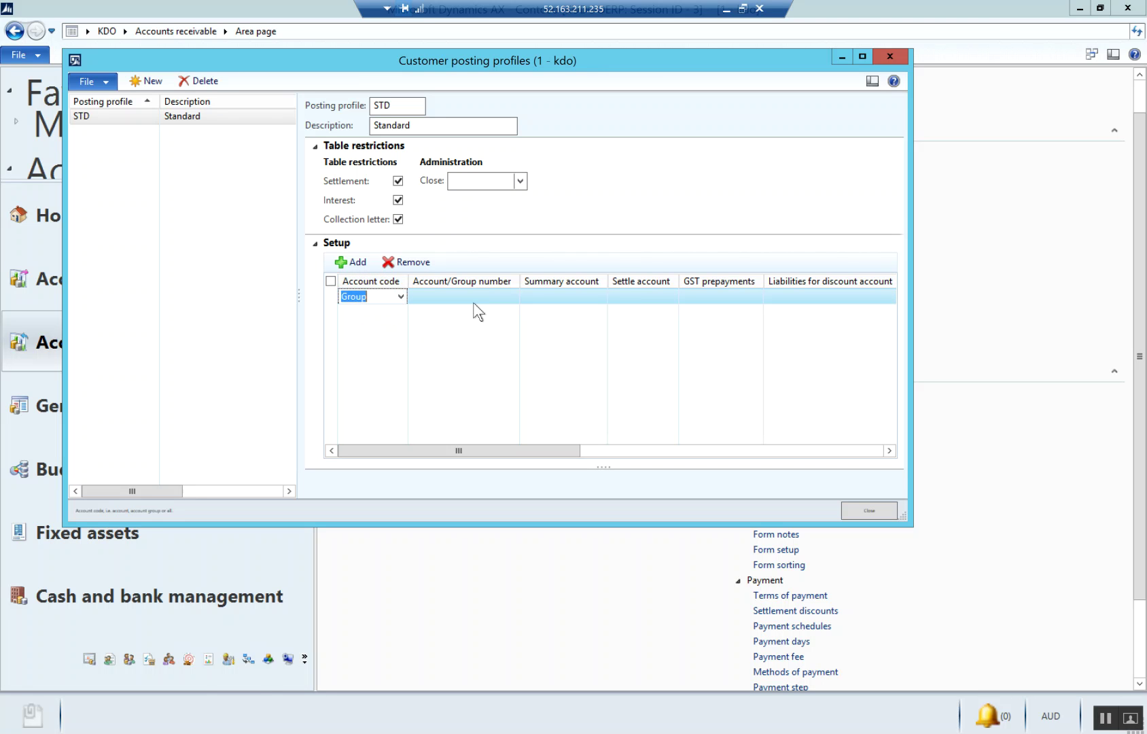
left_click(511, 297)
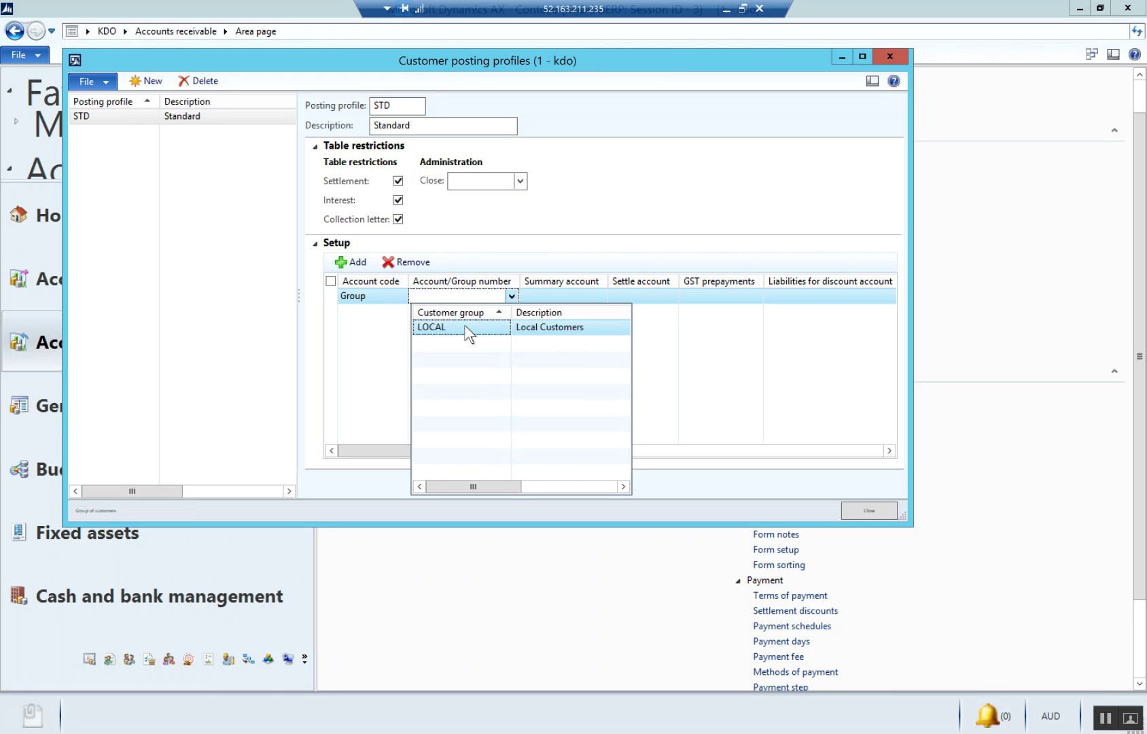
left_click(350, 330)
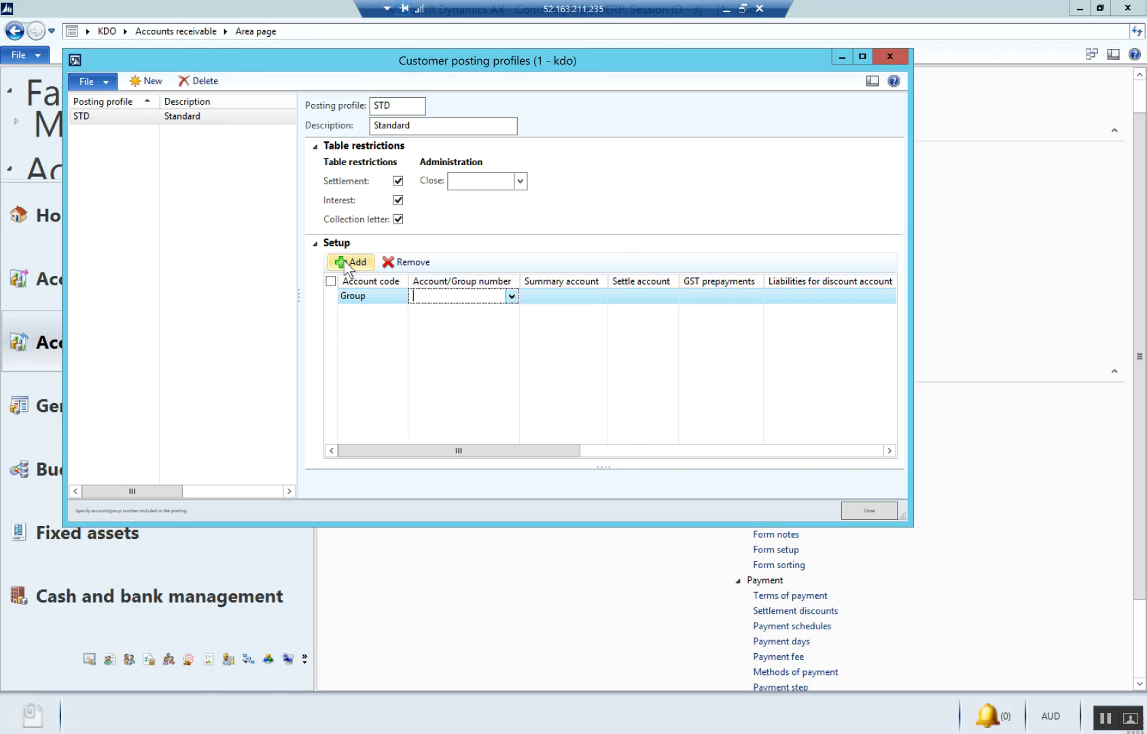
left_click(350, 261)
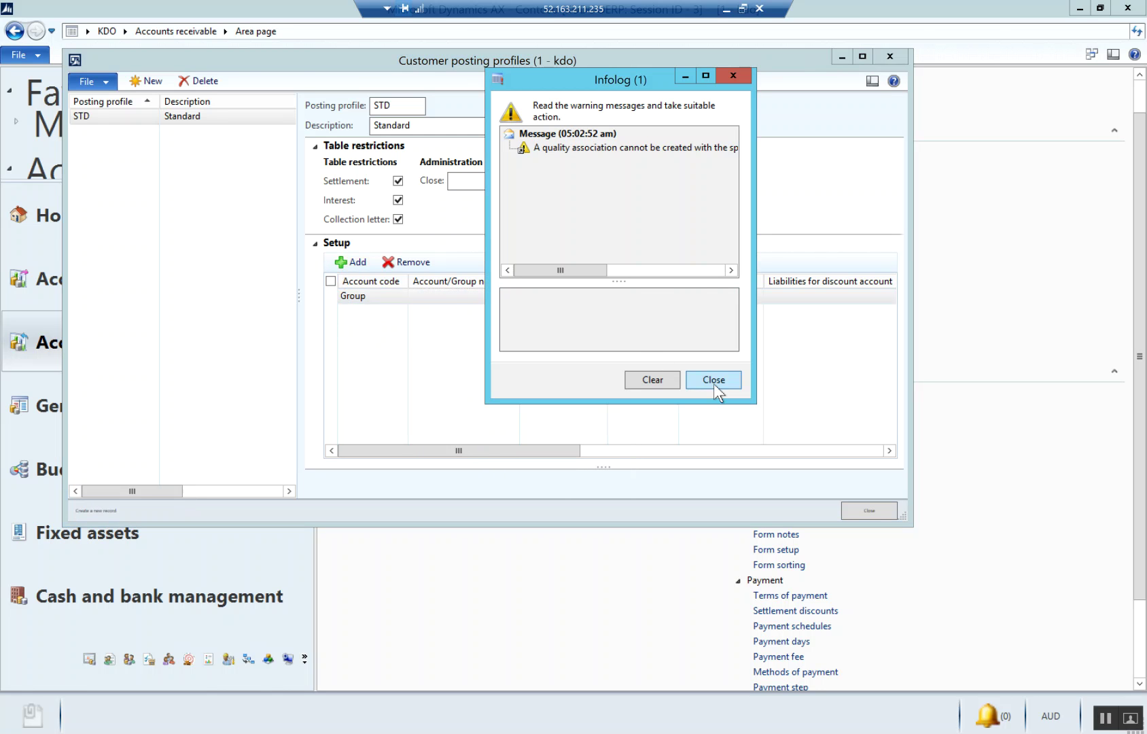
left_click(712, 381)
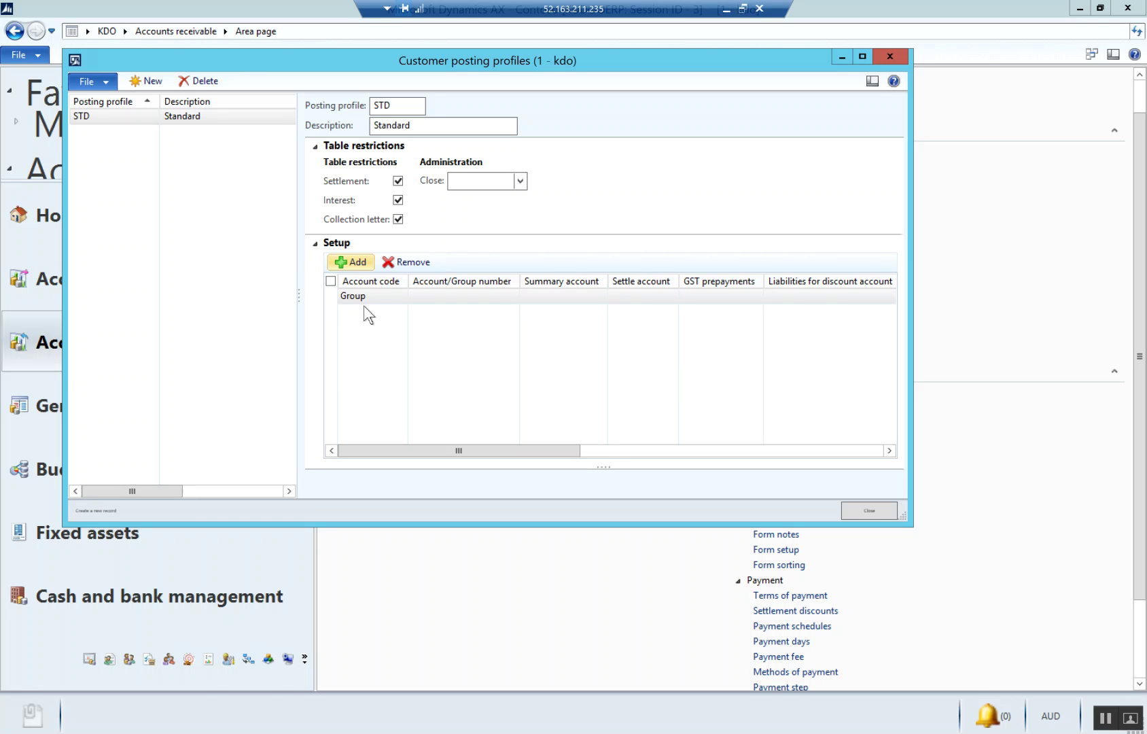
left_click(405, 296)
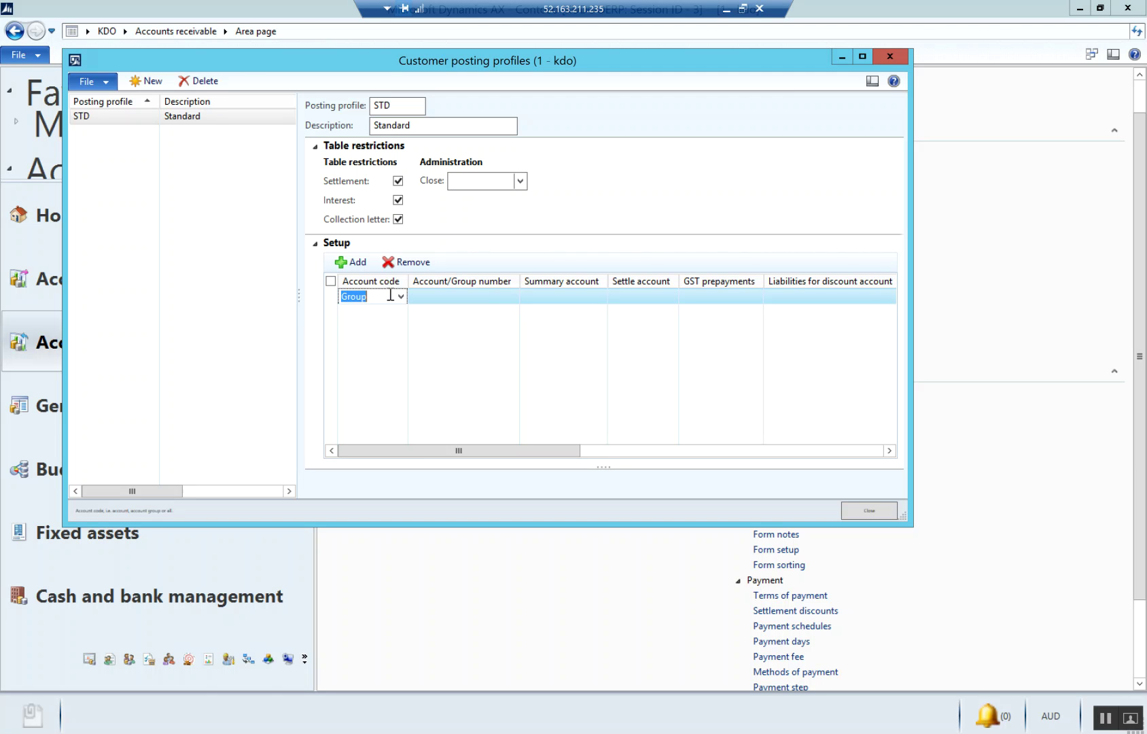
Change the setup line's account code to All
left_click(400, 296)
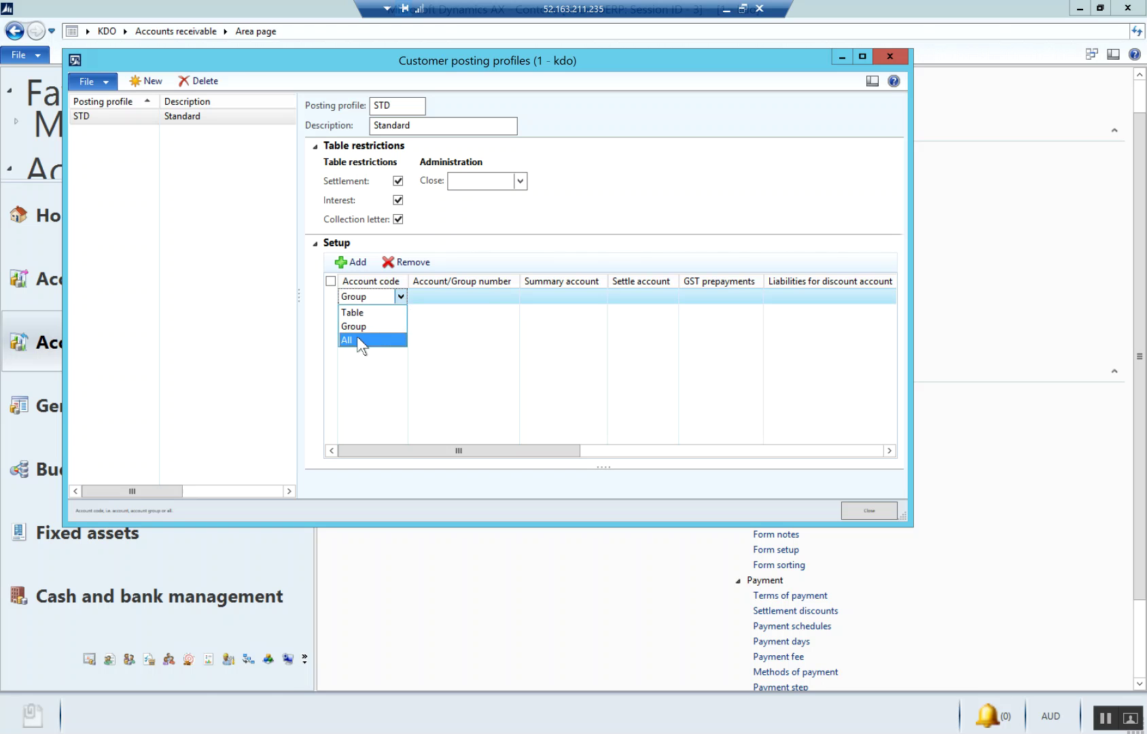
left_click(360, 341)
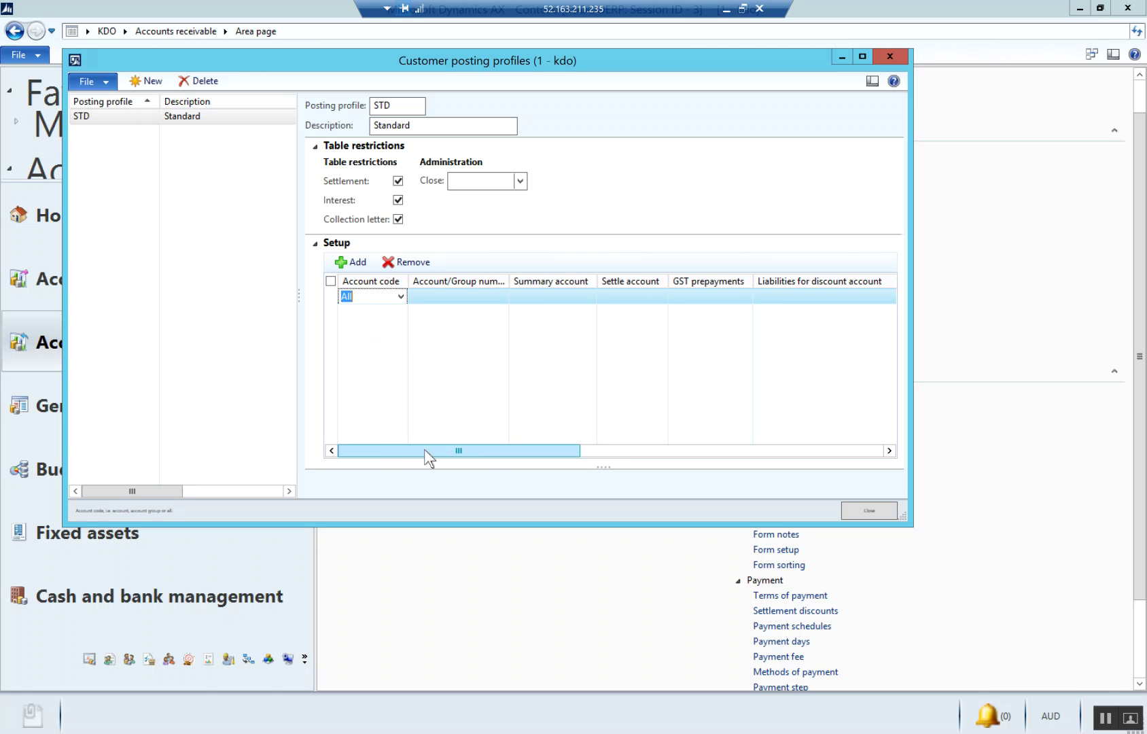
left_click_drag(424, 448, 386, 449)
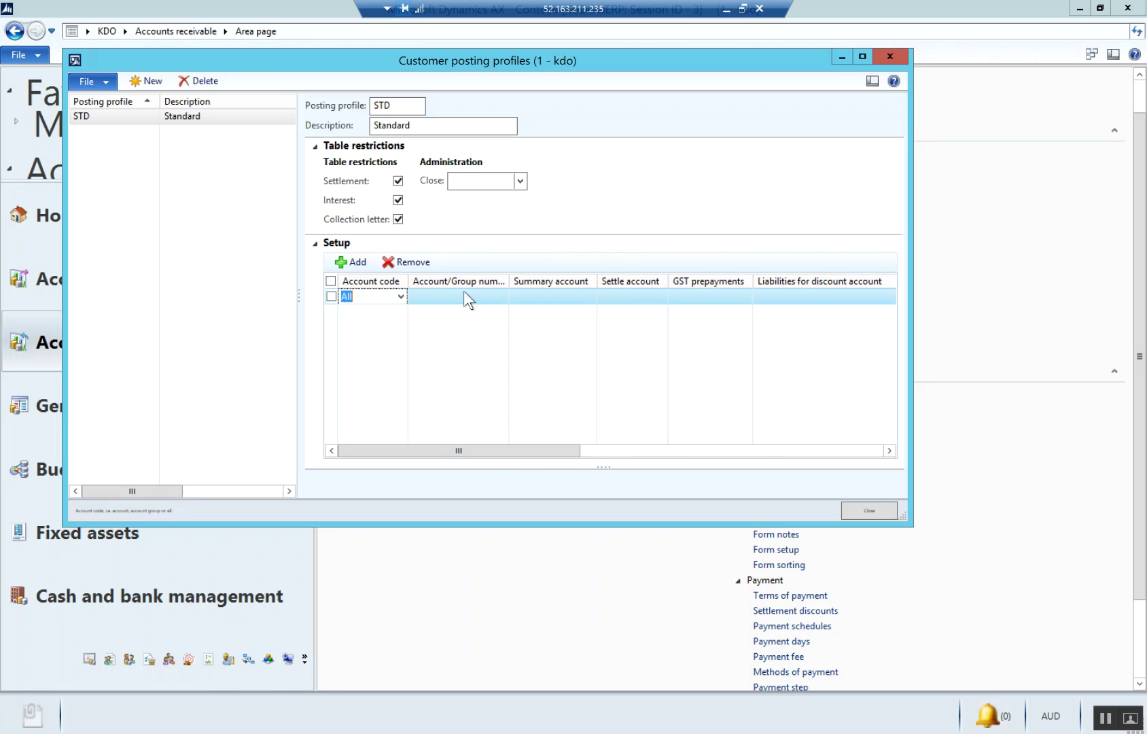
left_click(465, 296)
Set the line's summary account to 302001 and finish editing the line
left_click(590, 297)
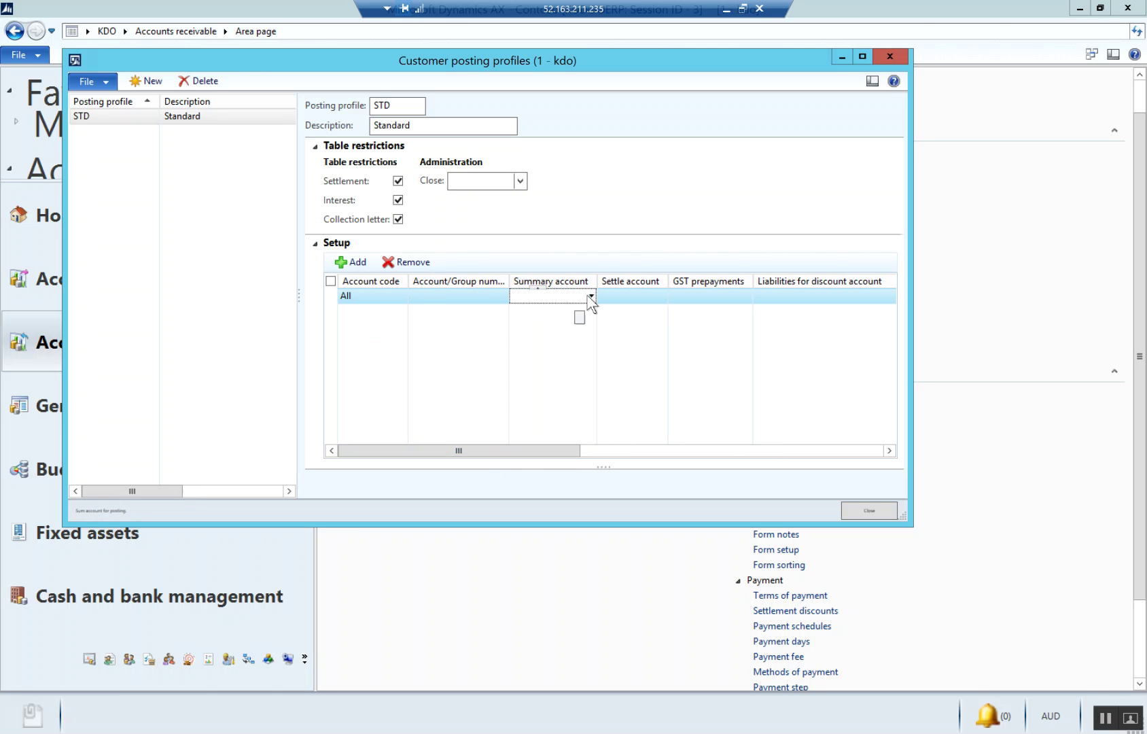
left_click(591, 296)
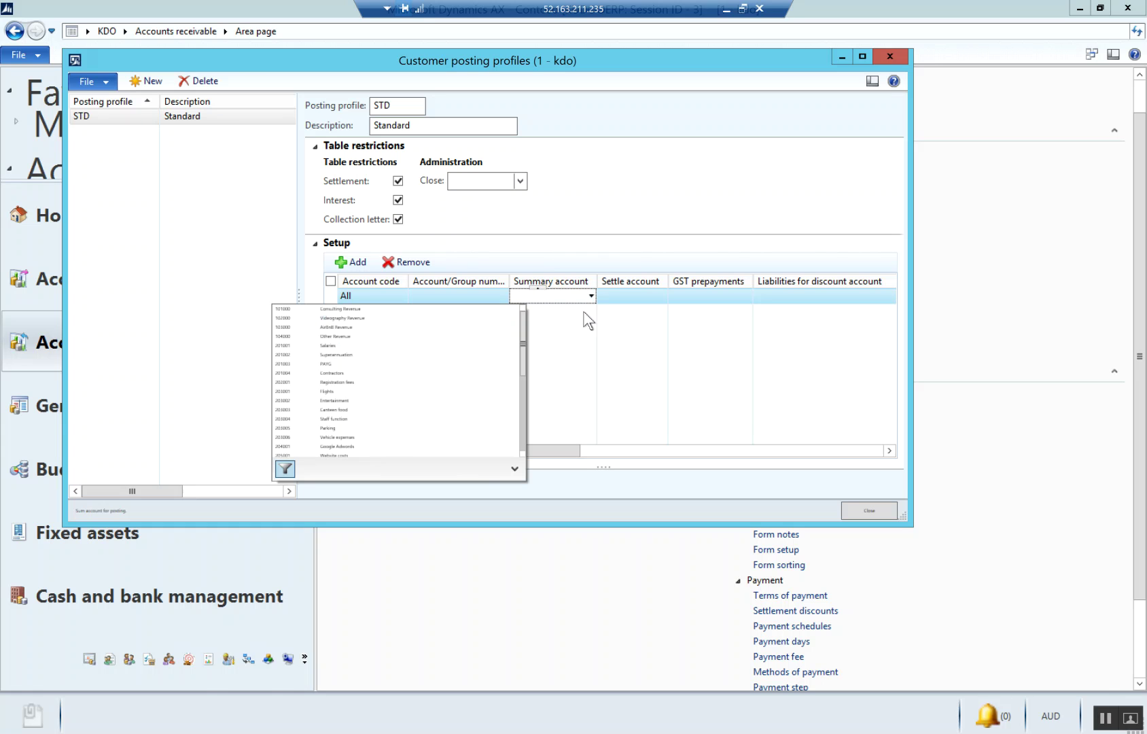
type("4")
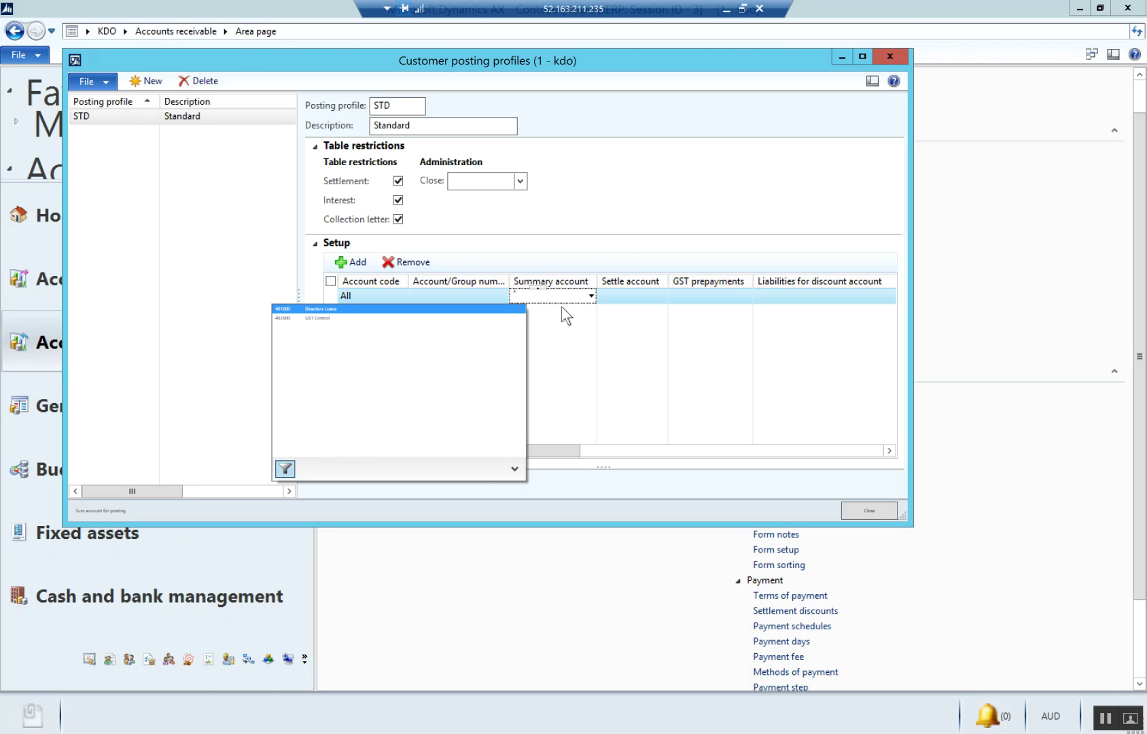
key("BackSpace")
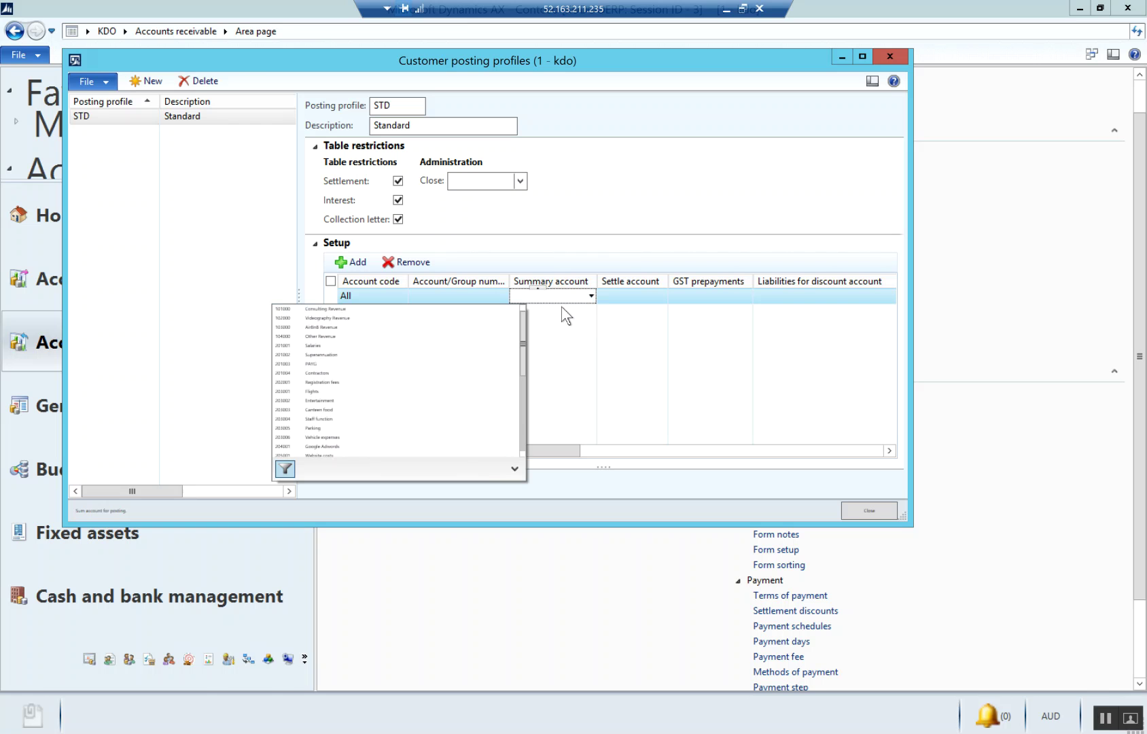
type("302")
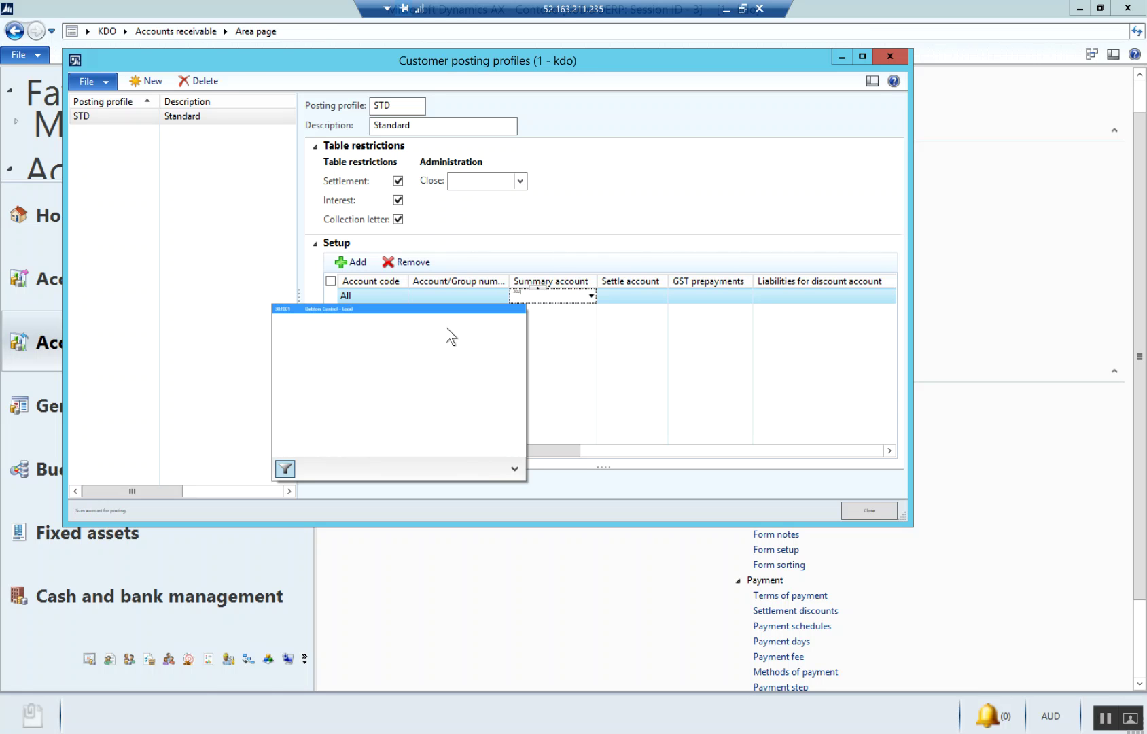
left_click(443, 309)
left_click(633, 300)
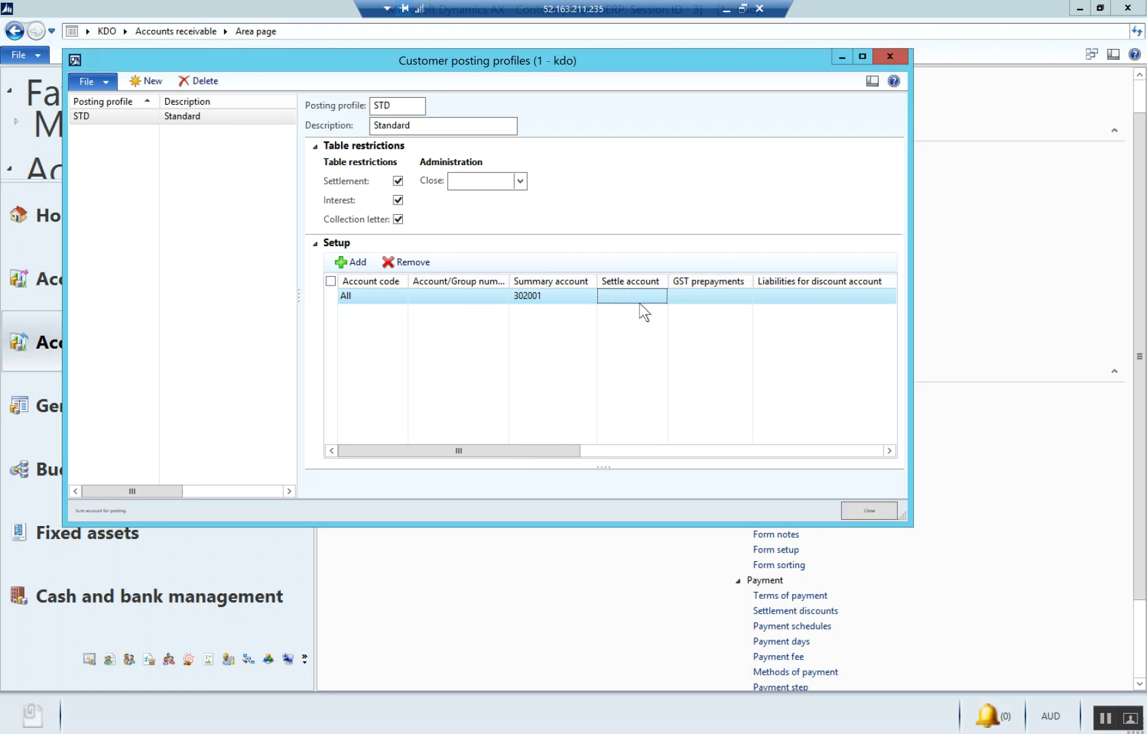
key("Tab")
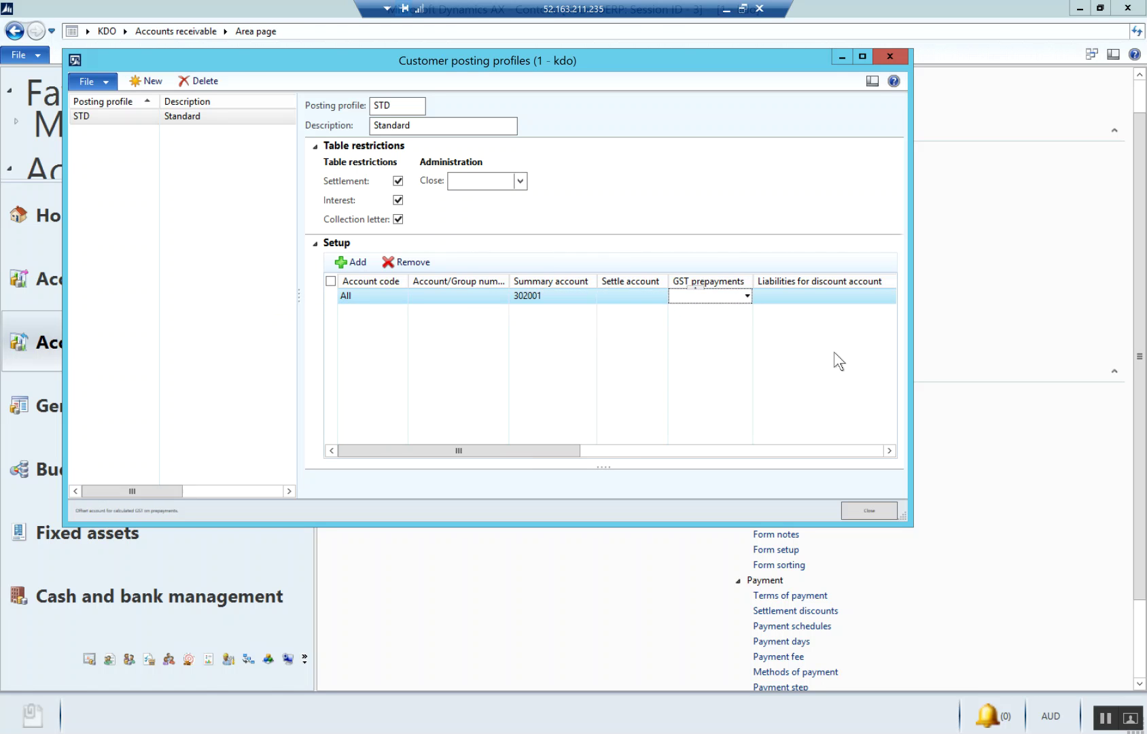
key("Tab")
key("Tab")
key("Tab")
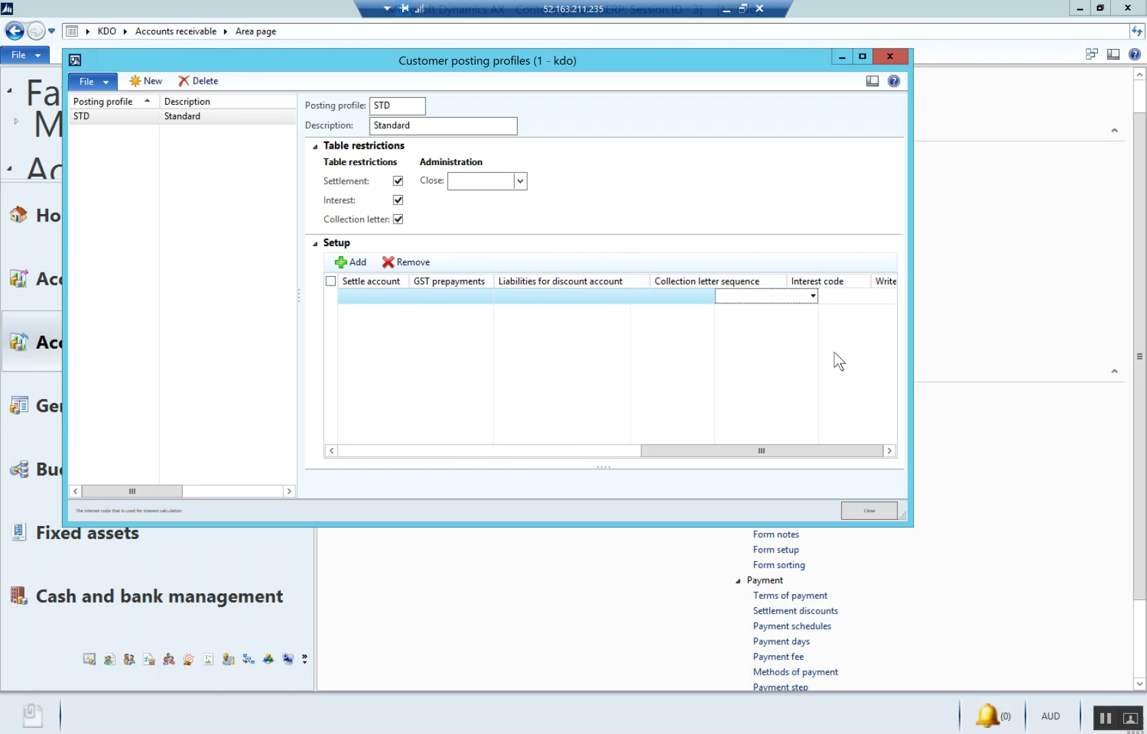
key("Tab")
left_click(537, 451)
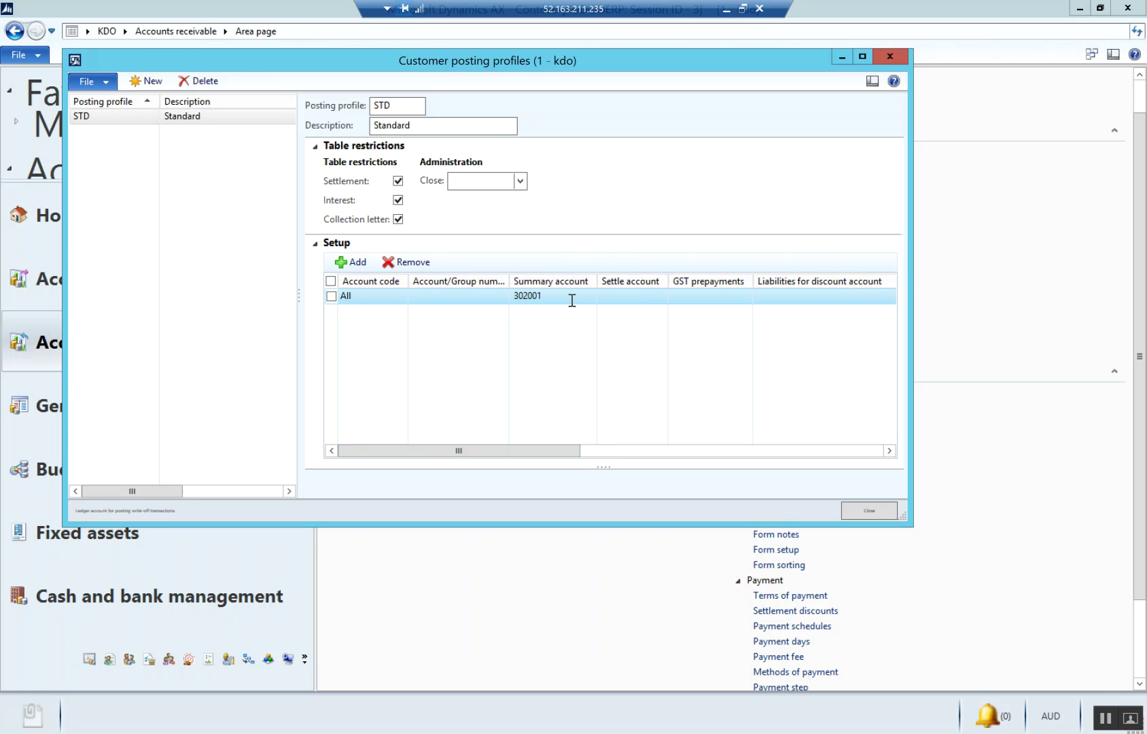
Close customer posting profiles and open the Accounts receivable parameters
left_click(868, 510)
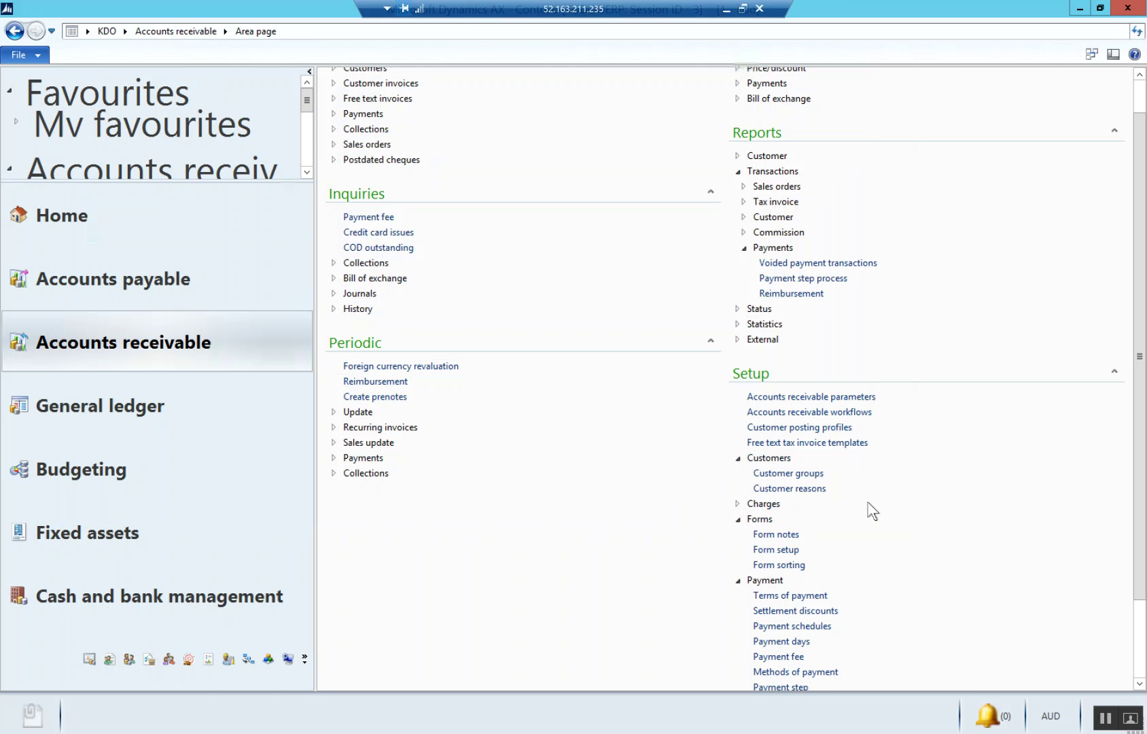
left_click(761, 396)
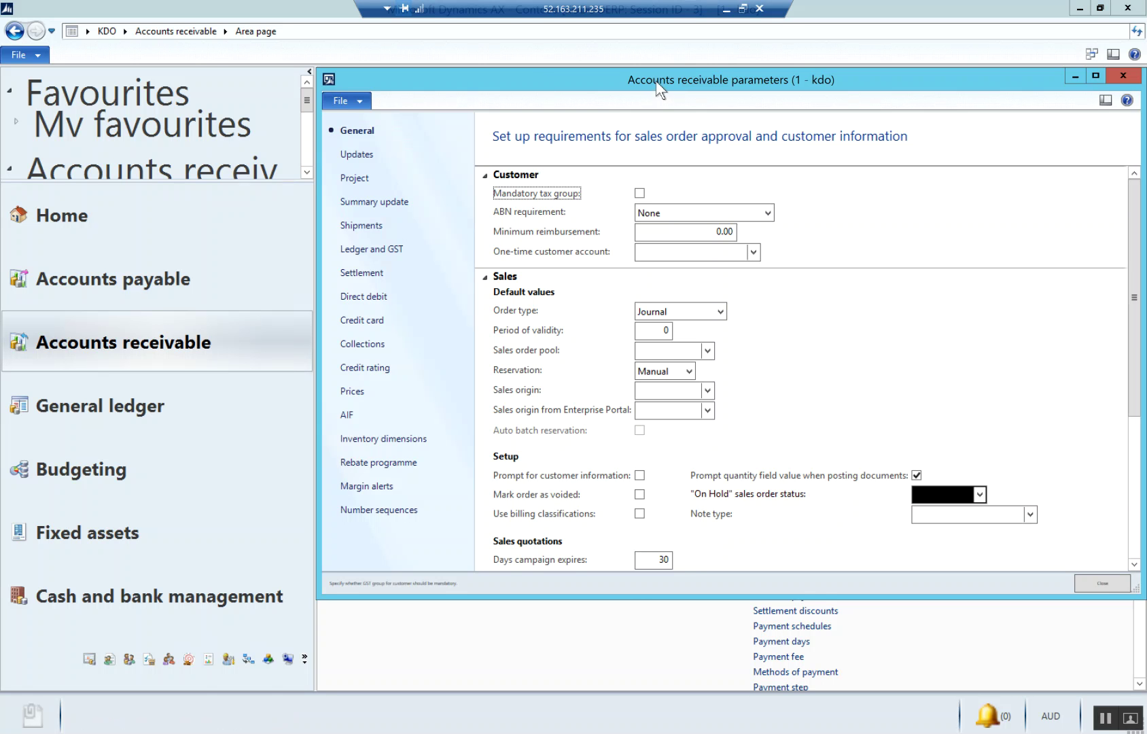
left_click_drag(656, 80, 512, 70)
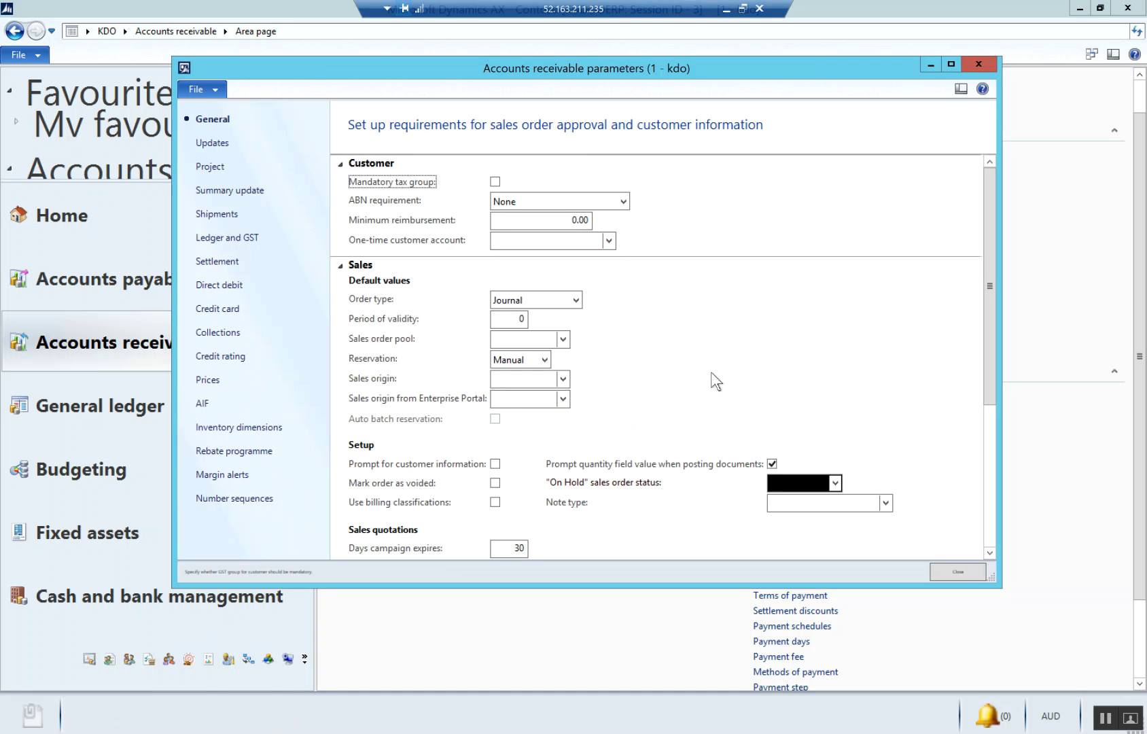
Set the Ledger and GST posting profile to STD and close the parameters
left_click(235, 242)
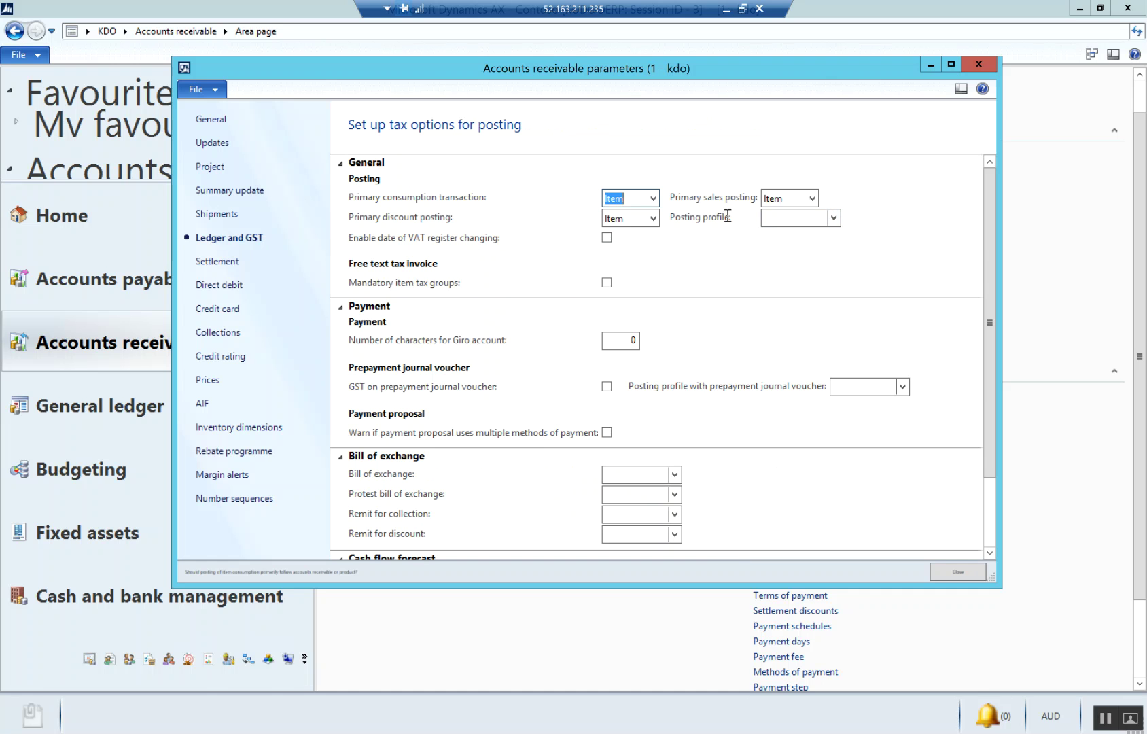
left_click(833, 218)
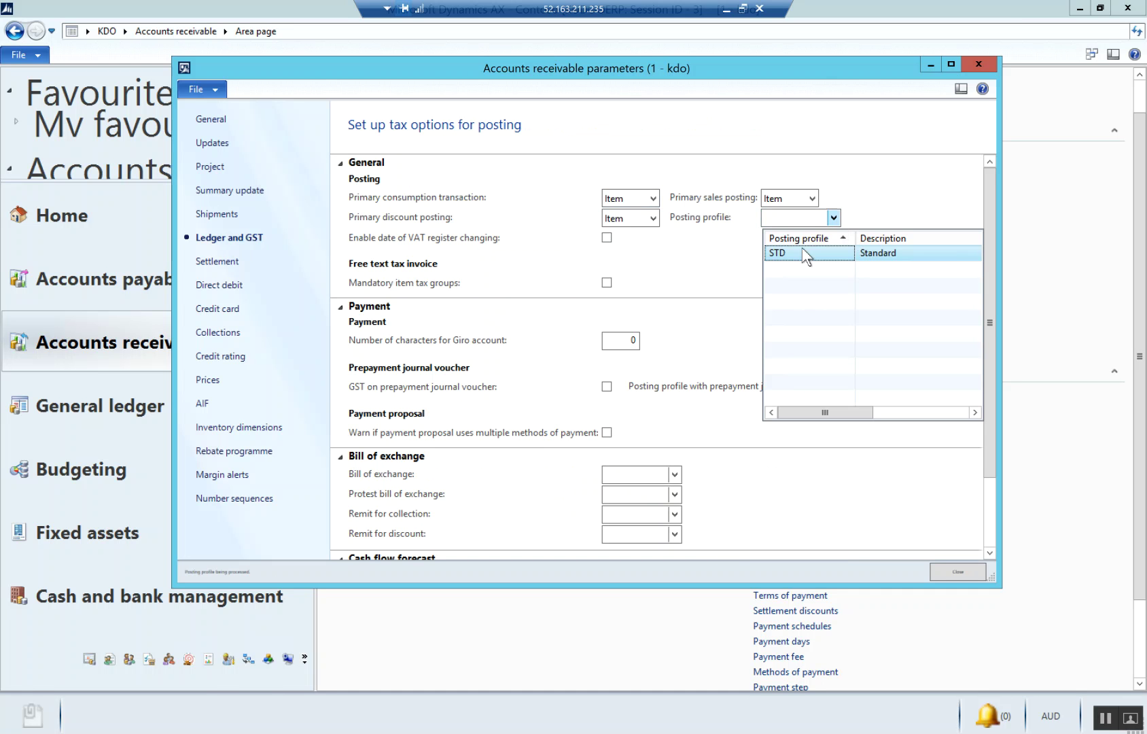
left_click(793, 255)
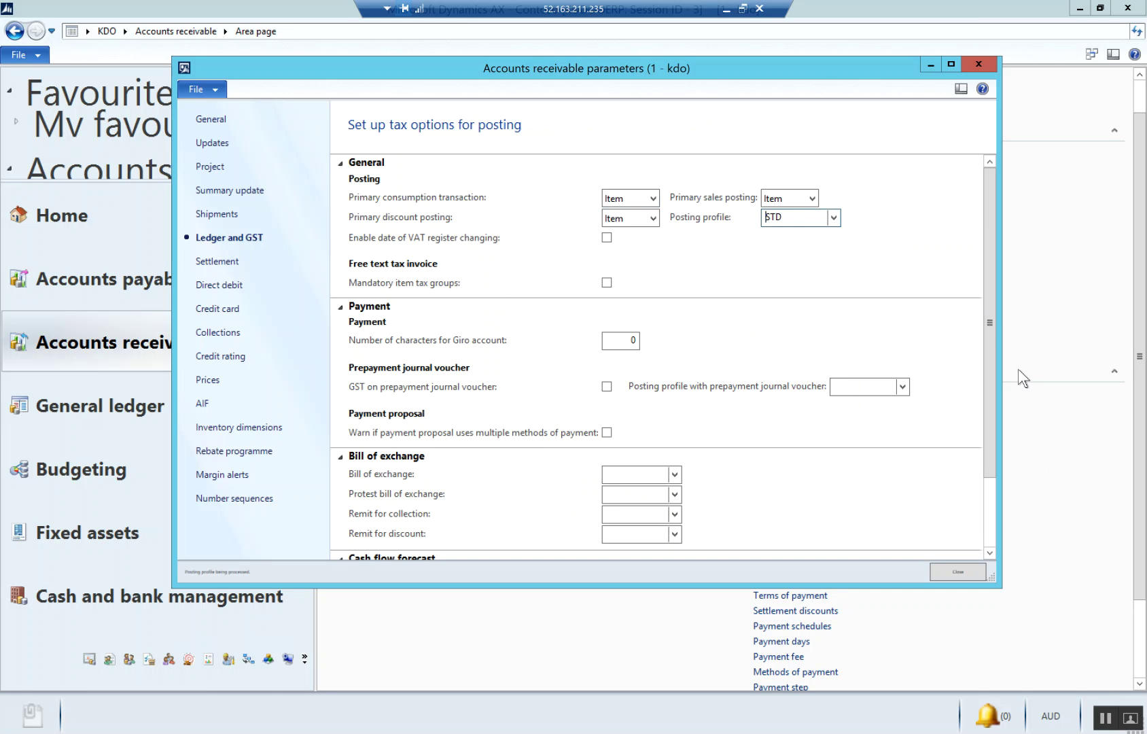
left_click_drag(990, 321, 997, 376)
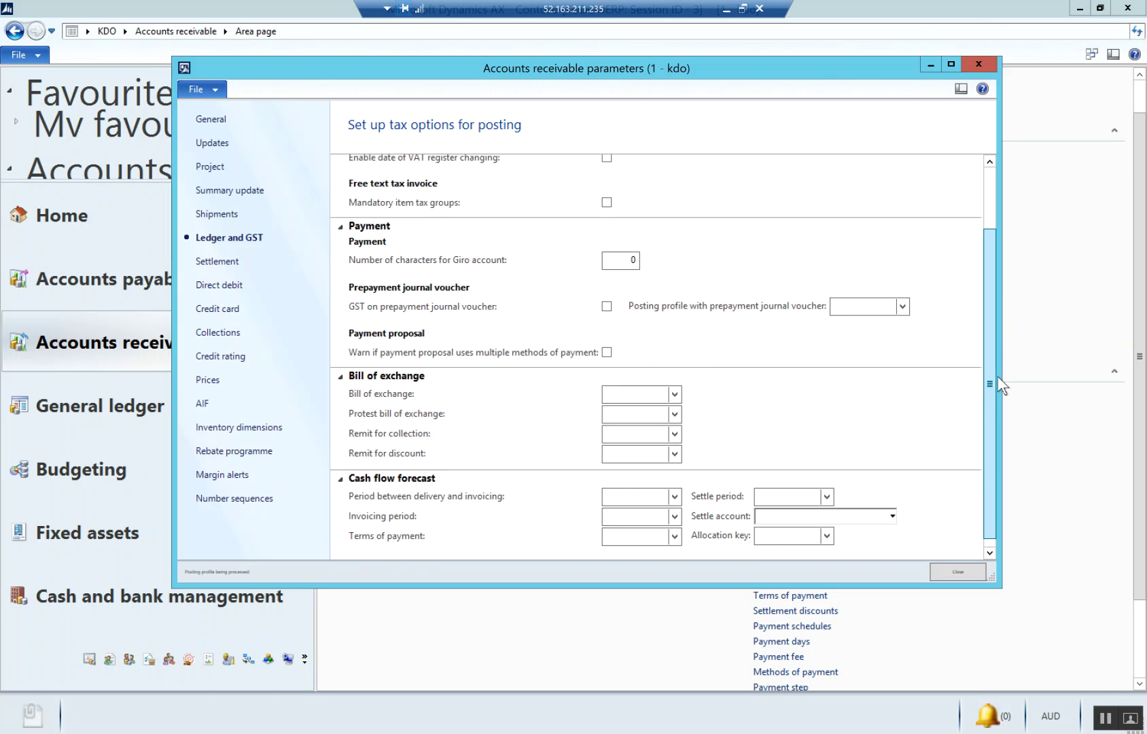
left_click(992, 68)
Open the All customers list page under Common > Customers
scroll(531, 558, "up", 1)
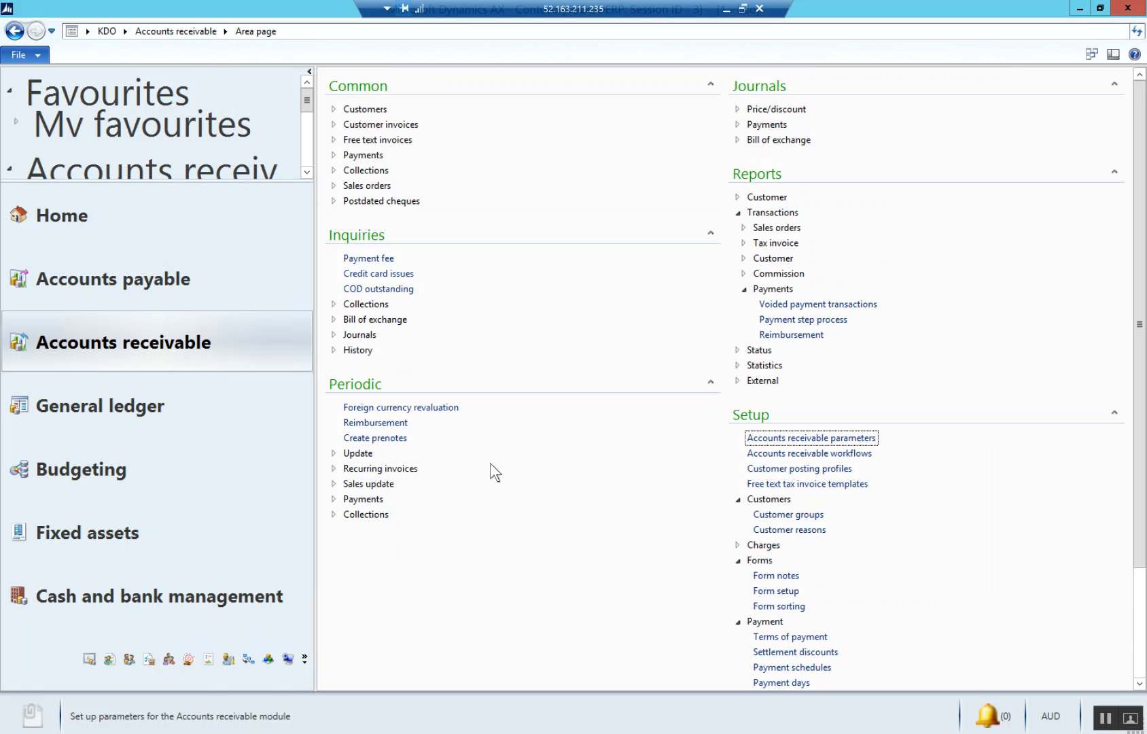
left_click(334, 110)
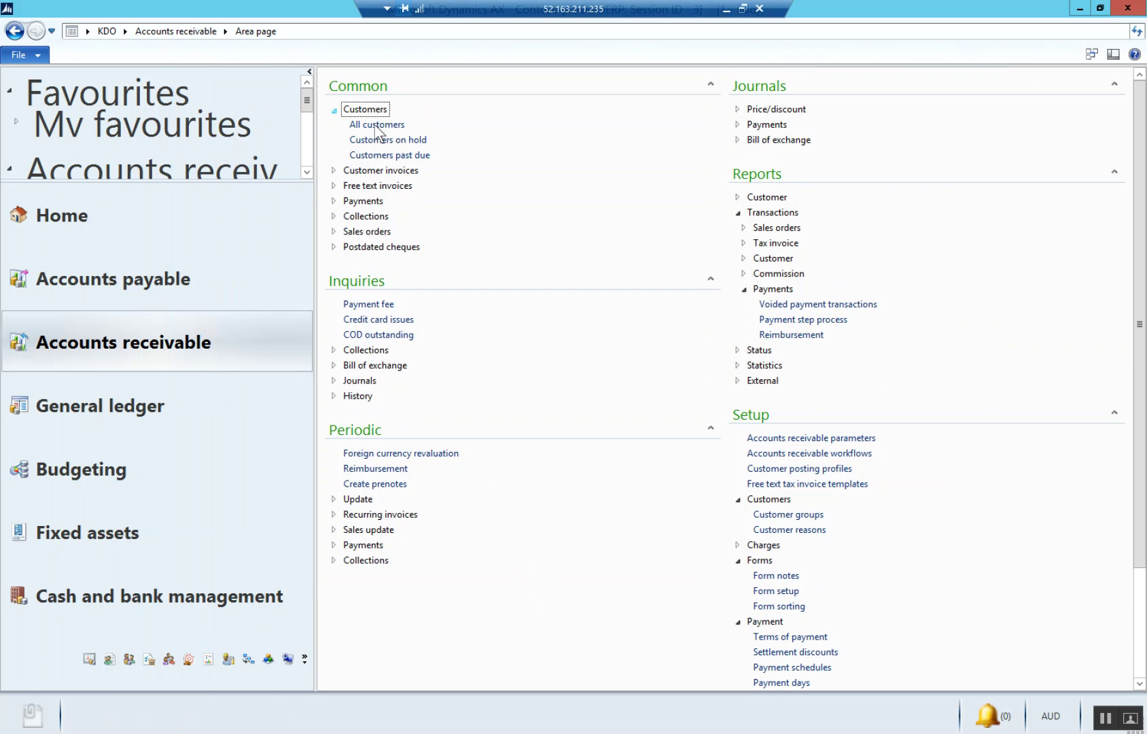
left_click(380, 125)
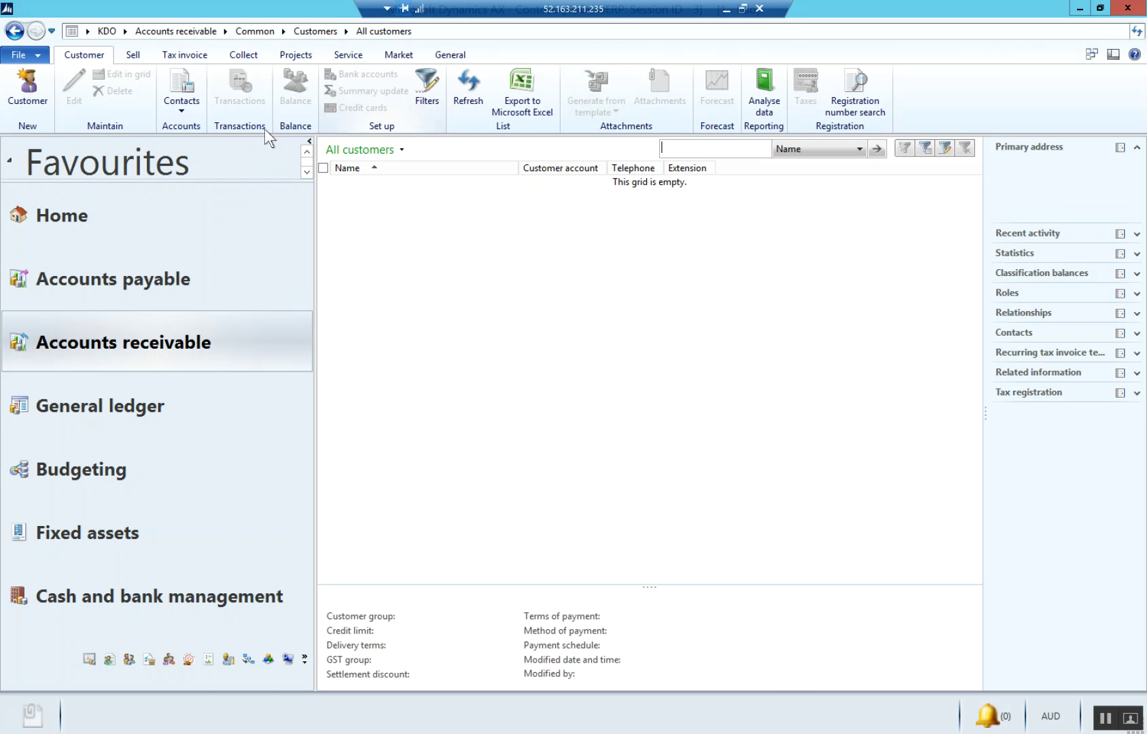
Create new customer 'ALP' in customer group LOCAL and save and close it
left_click(27, 88)
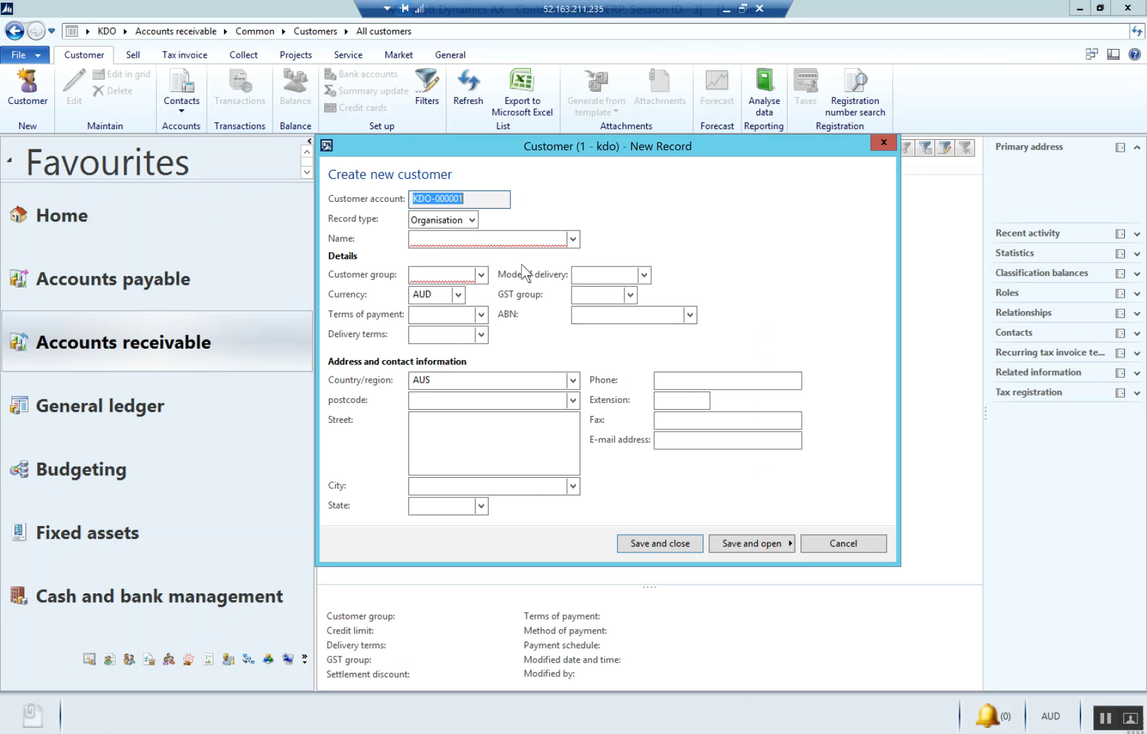
left_click(548, 240)
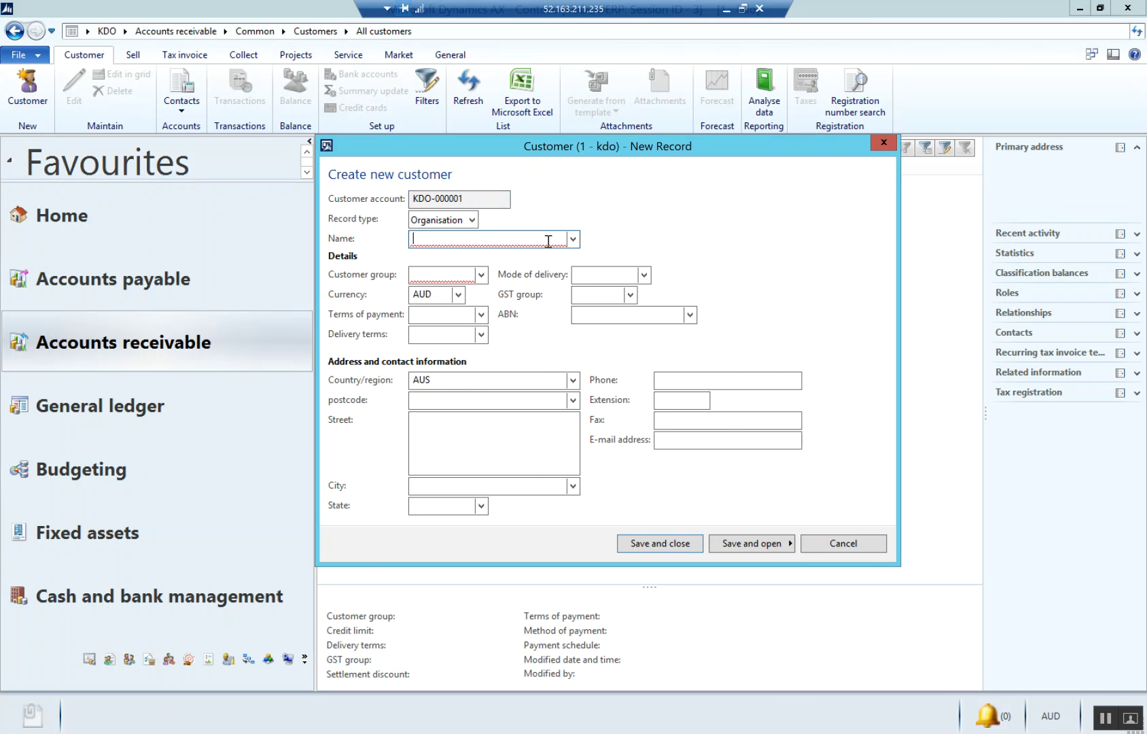
type("ALP")
key("Tab")
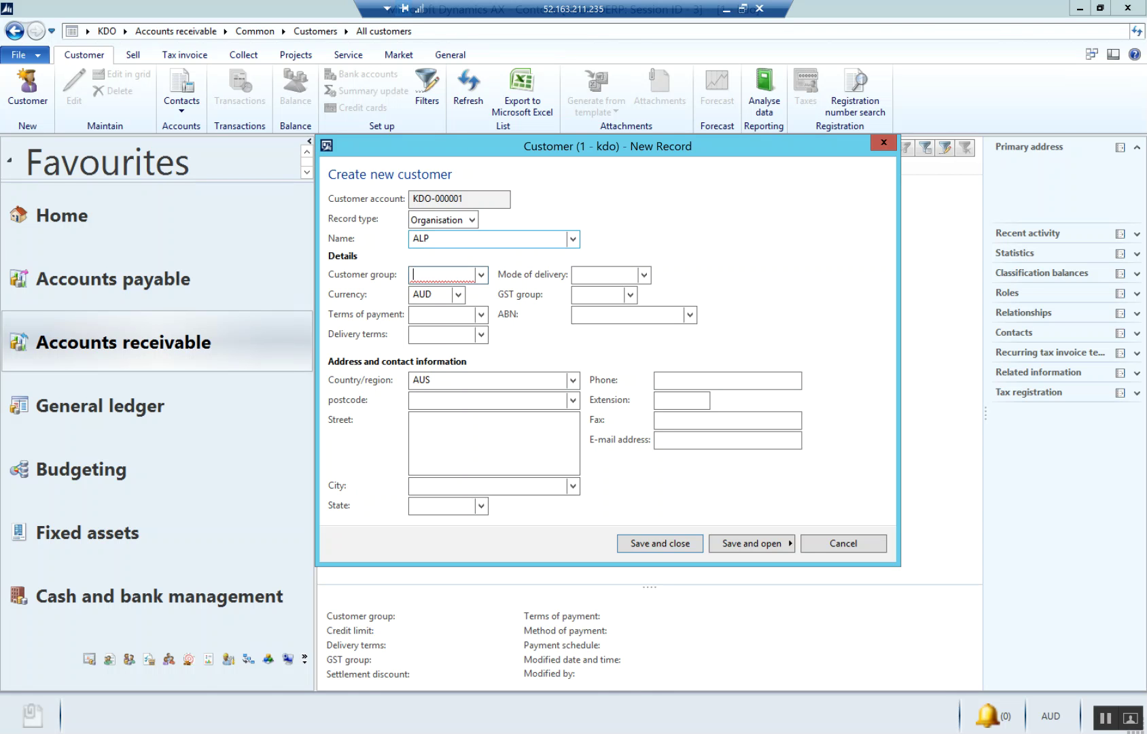
left_click(479, 274)
left_click(439, 314)
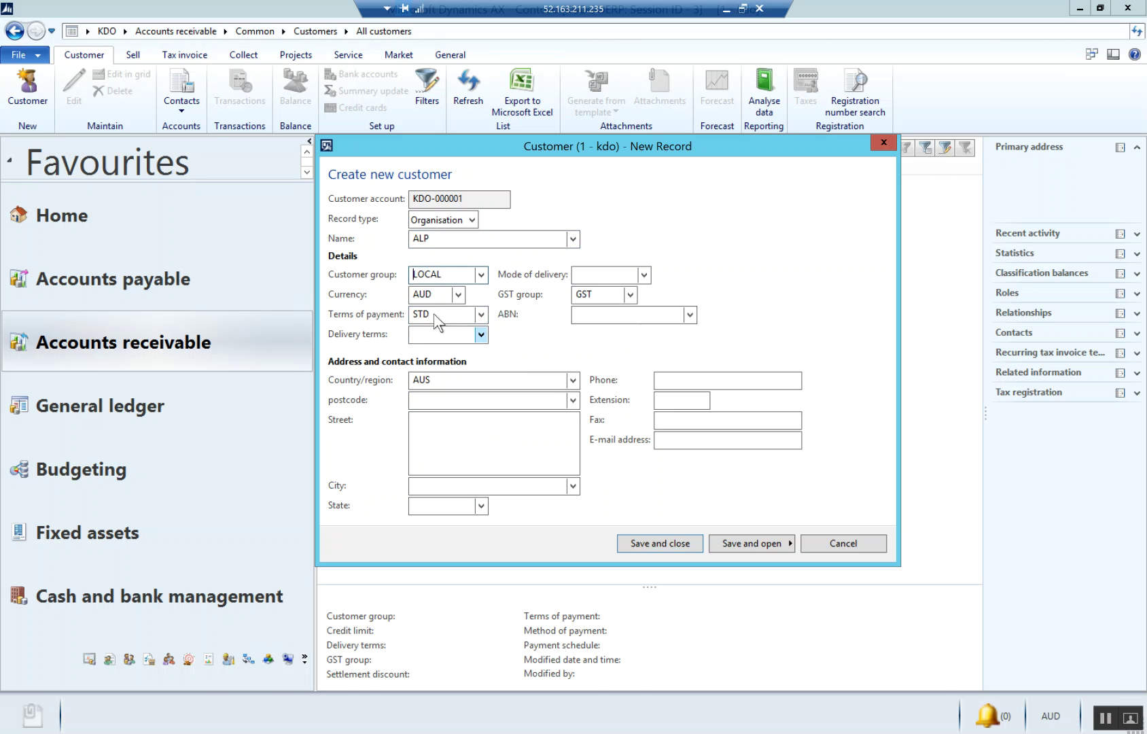
left_click(654, 320)
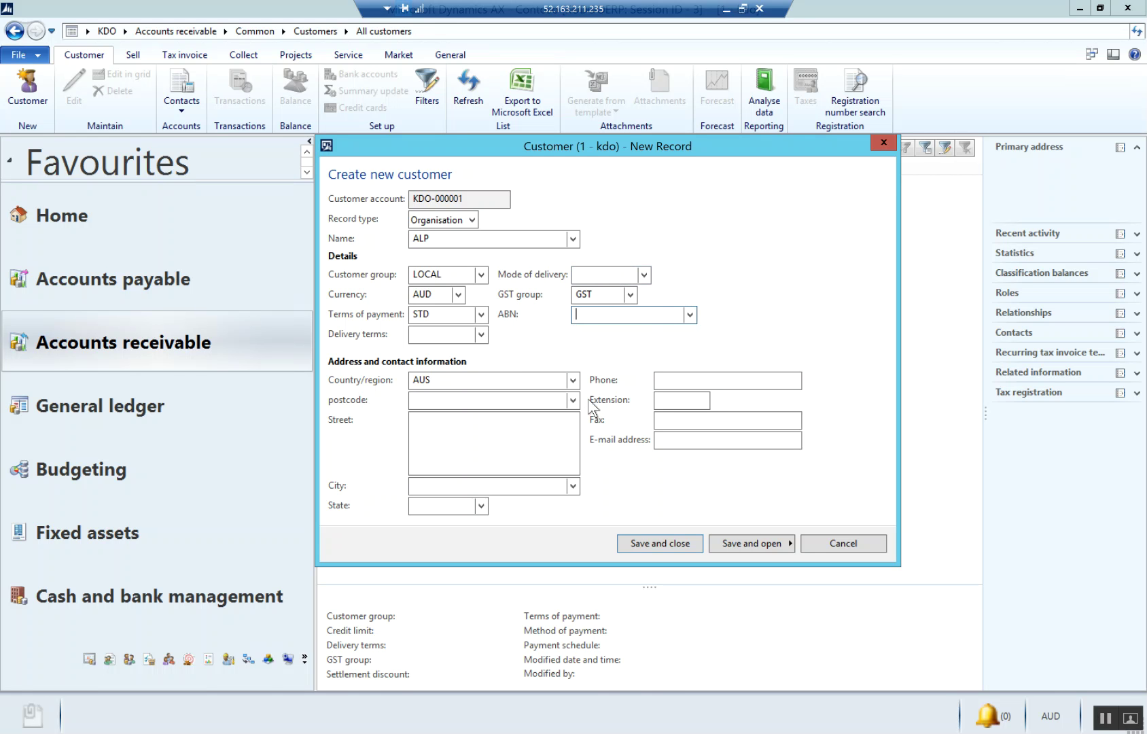
left_click(653, 545)
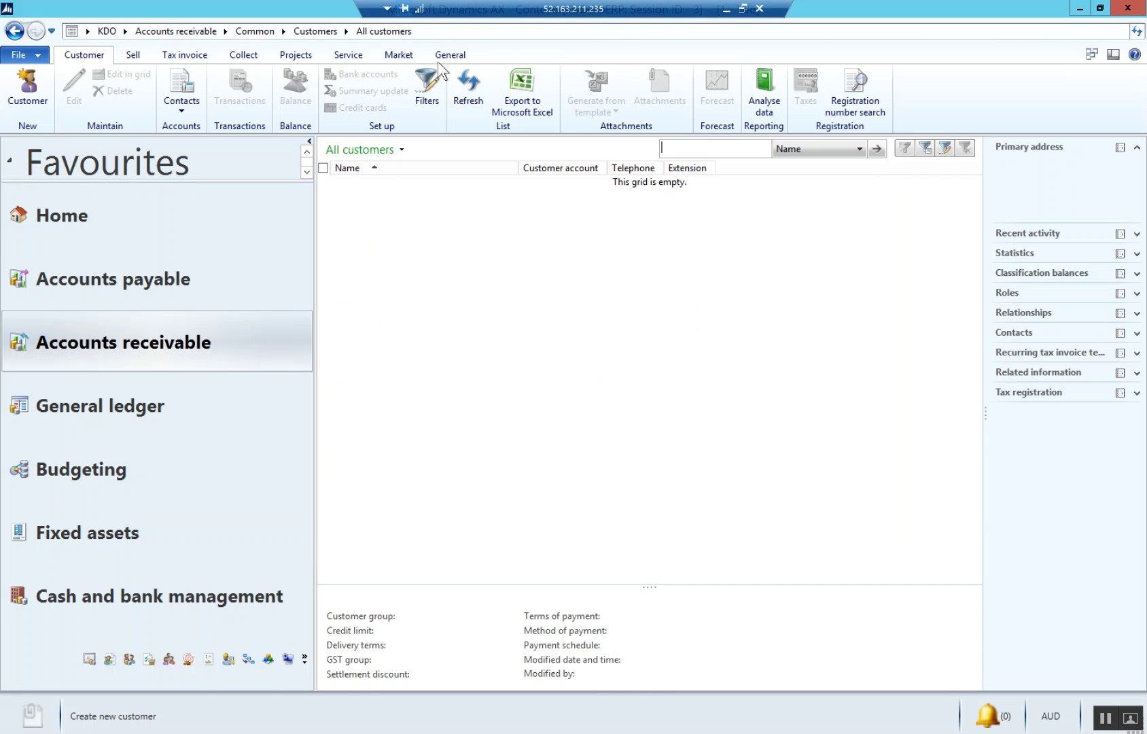
Refresh the All customers list so customer ALP appears with its new account
key("F5")
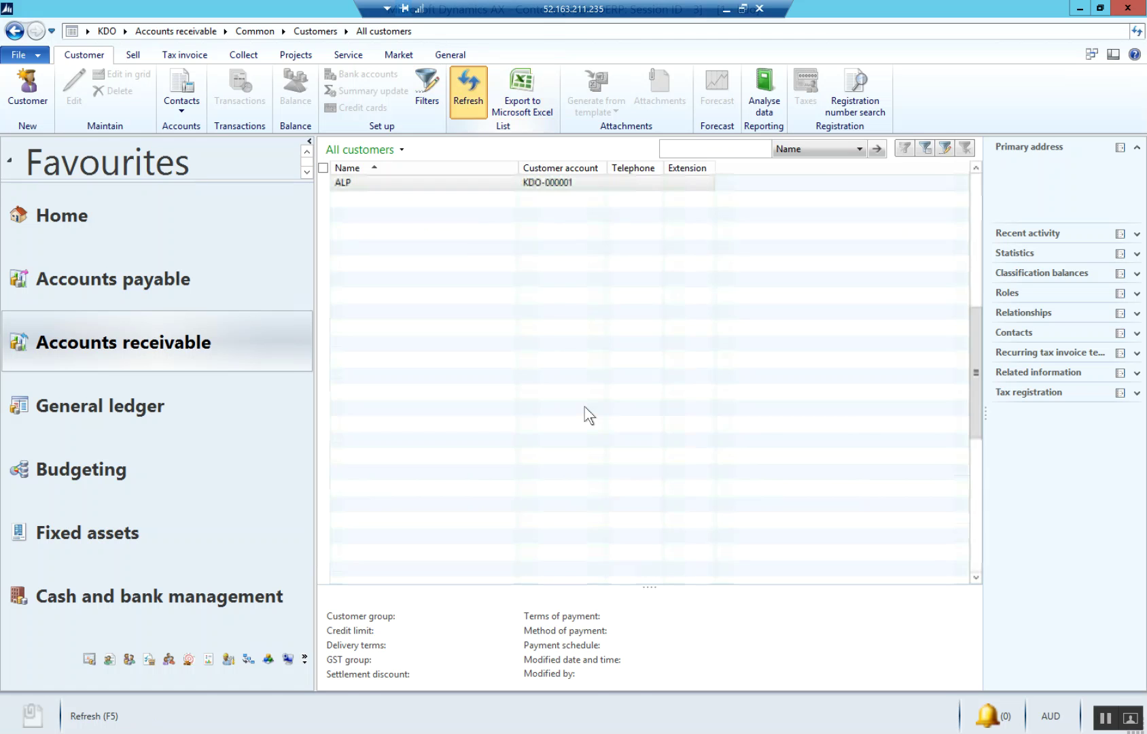